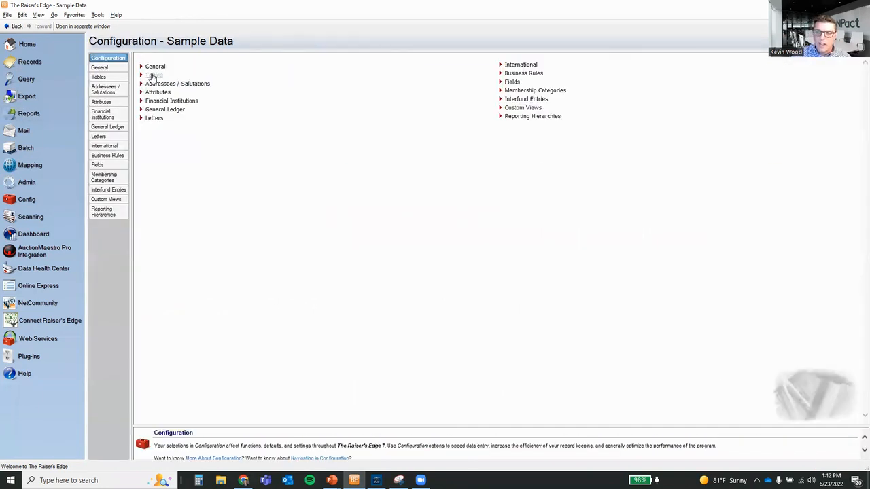
- Open the configuration tables, check Donor Categories Tables 1 and 2, and select Donor Categories - Table 3
{"action": "left_click", "coordinate": [152, 76]}
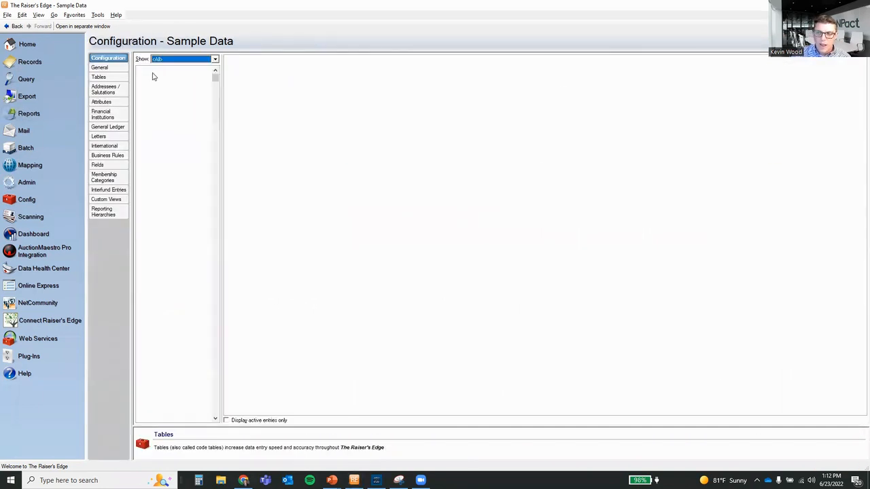
{"action": "left_click", "coordinate": [218, 154]}
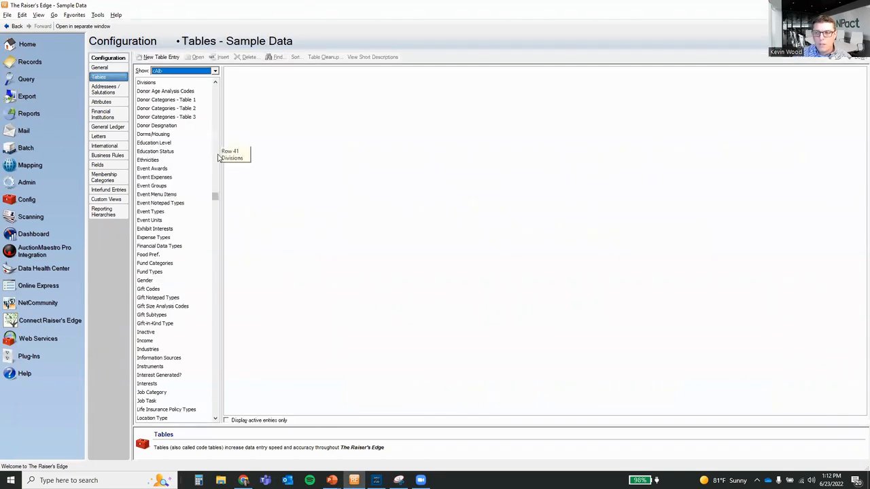
{"action": "left_click", "coordinate": [192, 101]}
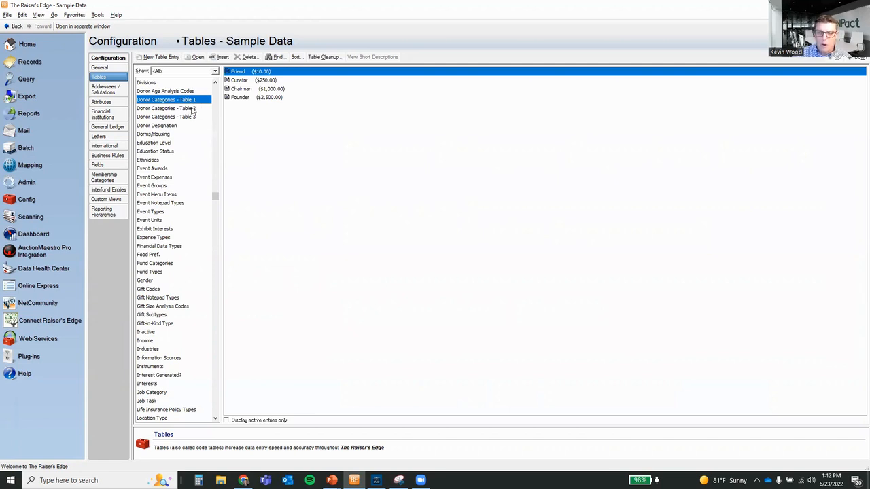
{"action": "left_click", "coordinate": [193, 109]}
{"action": "left_click", "coordinate": [196, 119]}
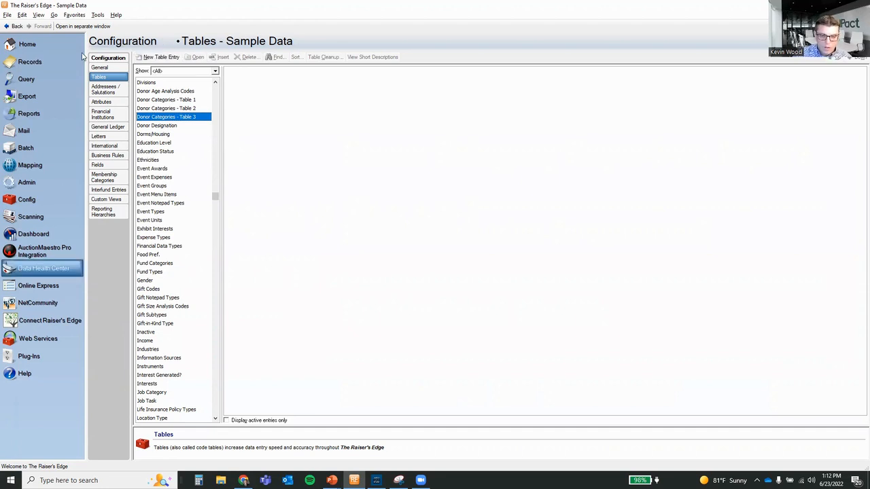
- Add the entries Donors with a minimum amount of 100 and Friends with 500 to Donor Categories - Table 3
{"action": "left_click", "coordinate": [159, 57]}
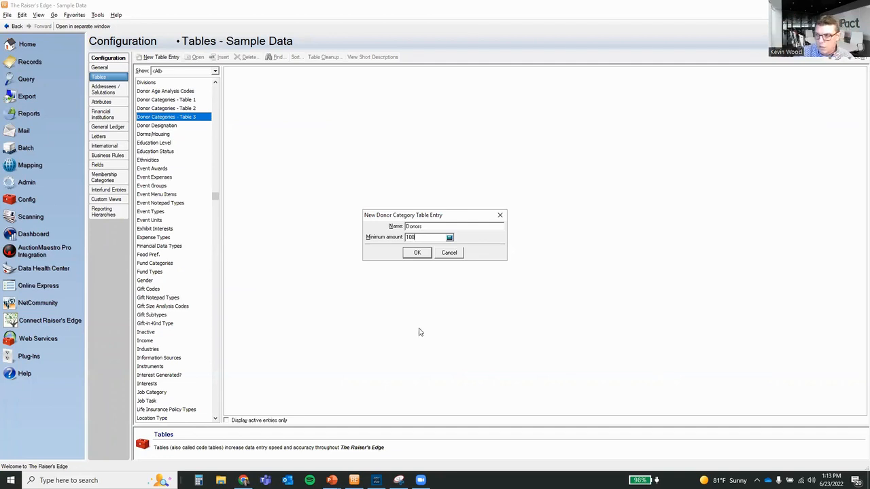
{"action": "left_click", "coordinate": [417, 252]}
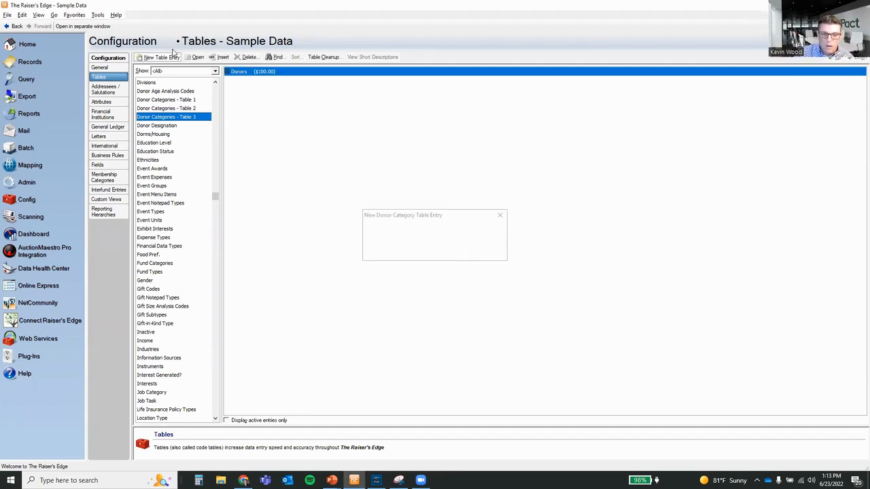
{"action": "type", "text": "Friends"}
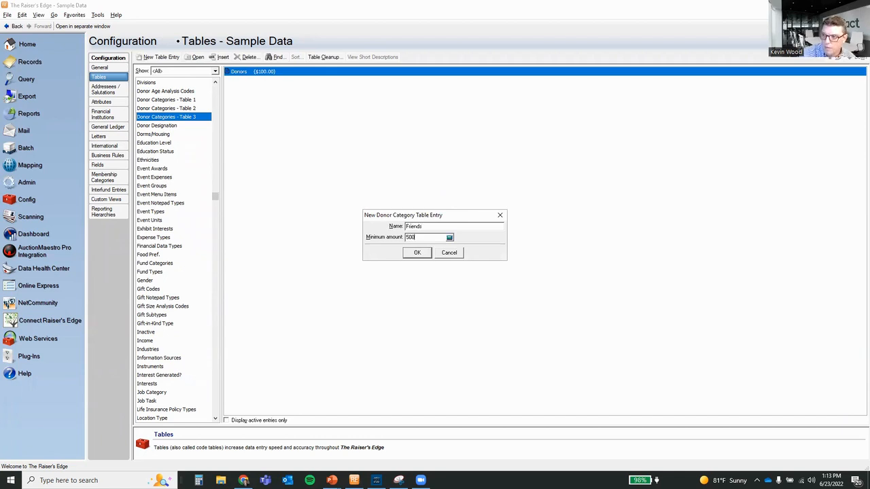
{"action": "left_click", "coordinate": [417, 252]}
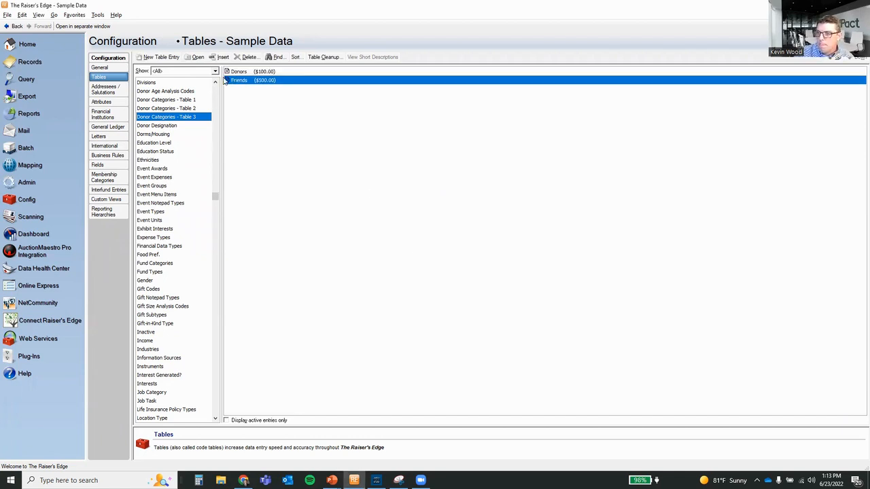
- Add the entries Patrons with a minimum amount of 1,000 and Benefactors with 5,000 to Donor Categories - Table 3
{"action": "left_click", "coordinate": [163, 57]}
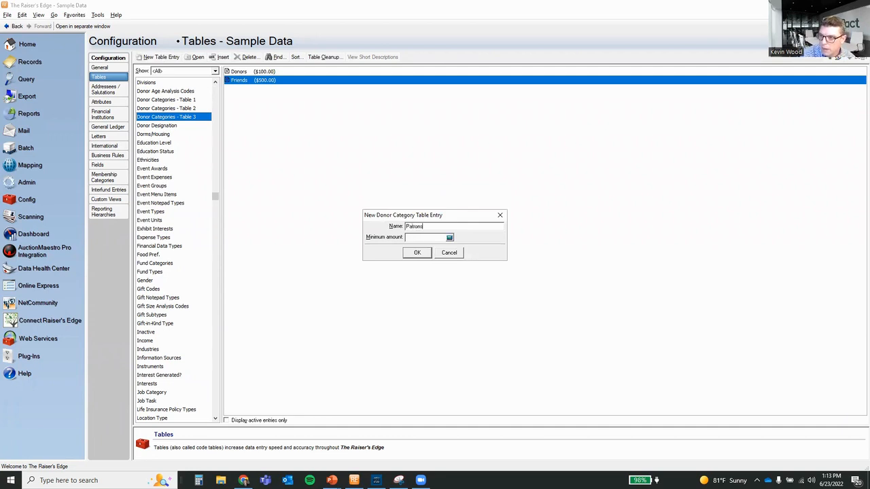
{"action": "type", "text": "1,000"}
{"action": "key", "text": "Return"}
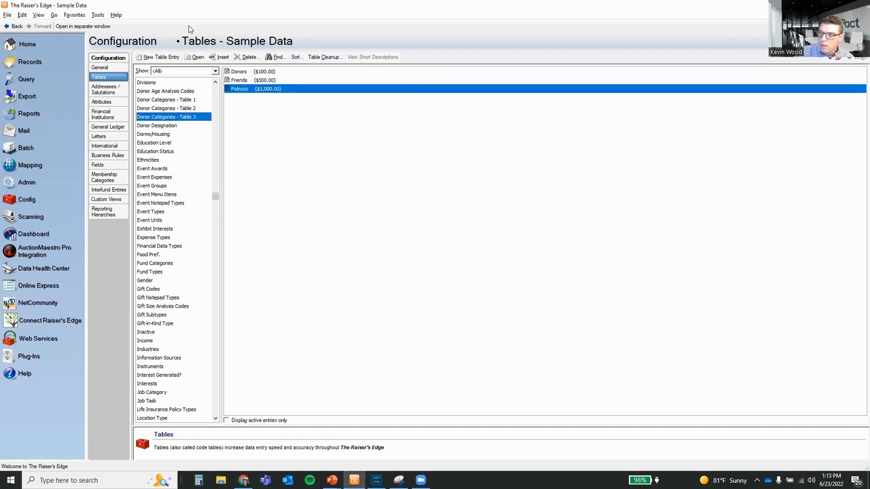
{"action": "left_click", "coordinate": [161, 58]}
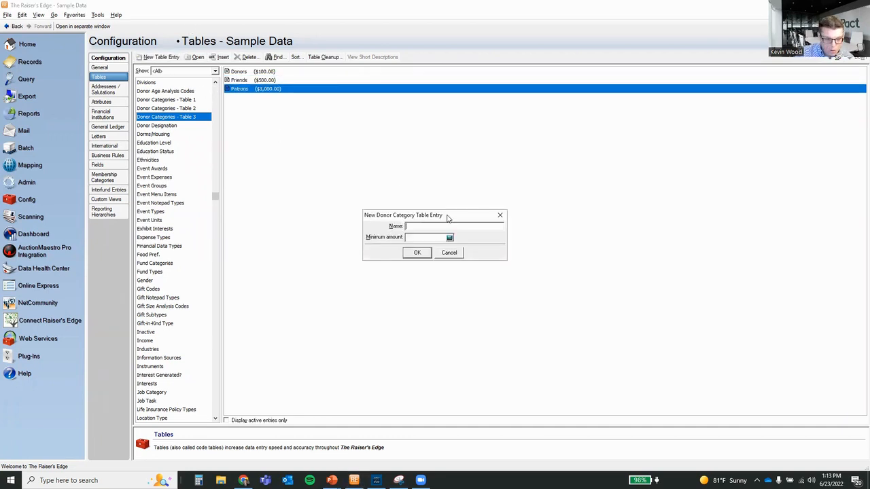
{"action": "type", "text": "Benefactors"}
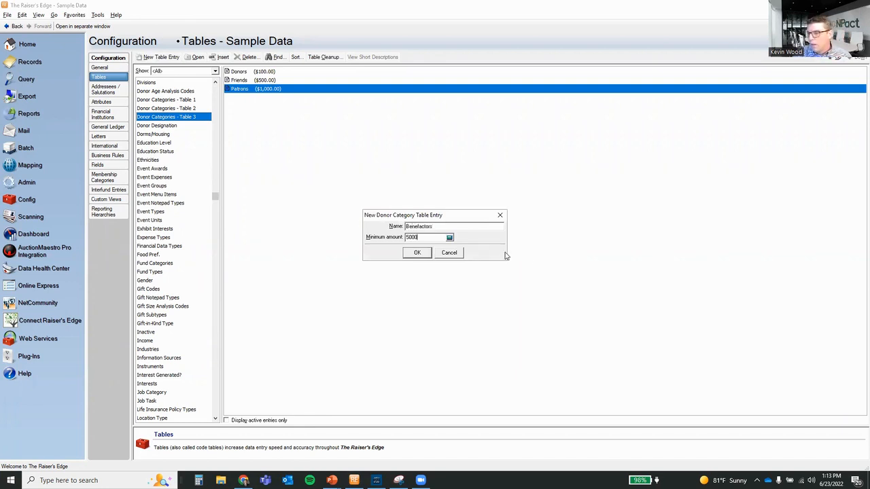
{"action": "left_click", "coordinate": [427, 253]}
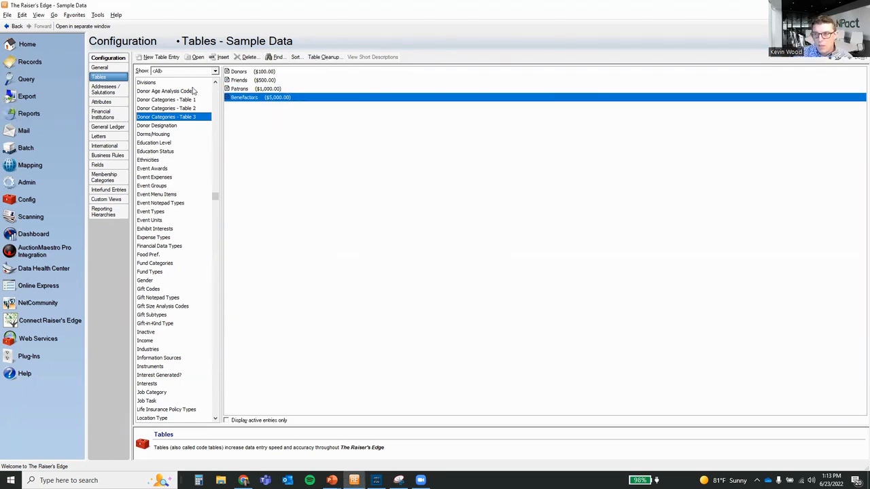
- Open the saved Tips & Tricks Demo report under the Donor Category Report in the analytical reports
{"action": "left_click", "coordinate": [60, 114]}
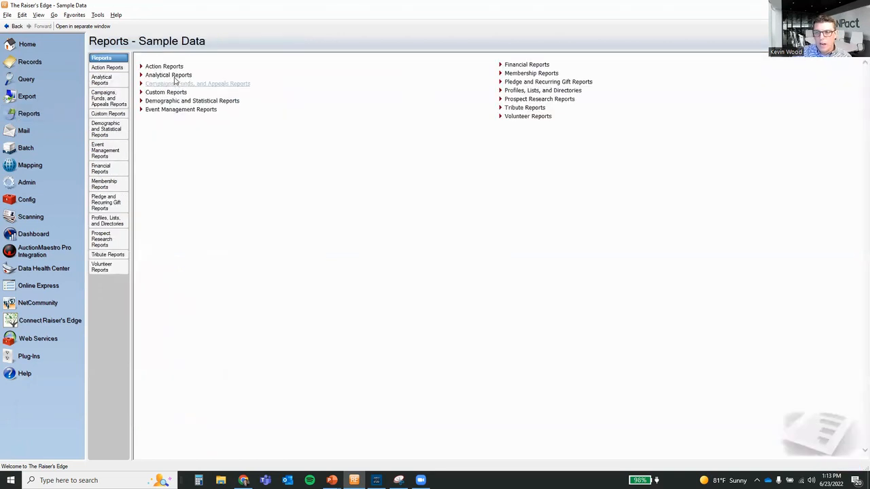
{"action": "left_click", "coordinate": [174, 76]}
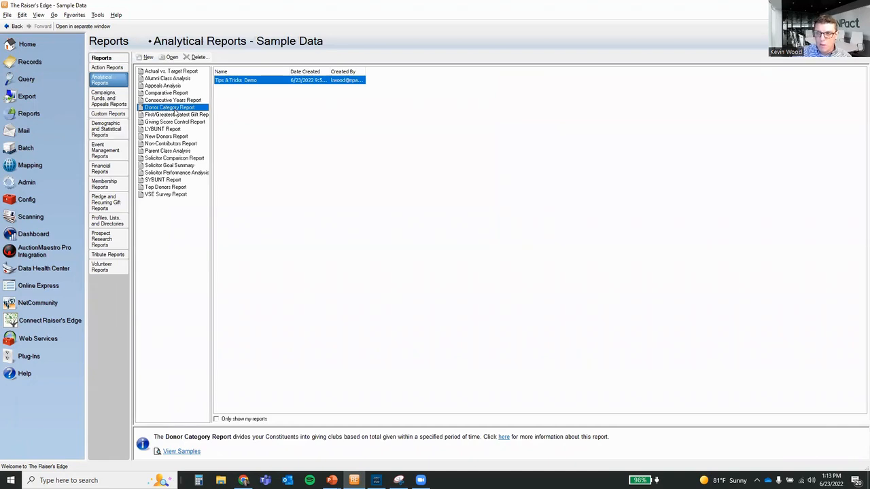
{"action": "double_click", "coordinate": [236, 80]}
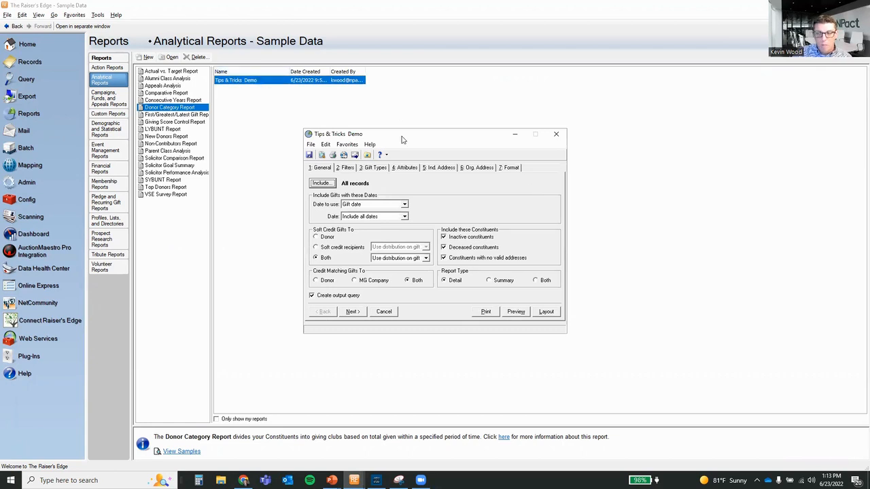
{"action": "left_click_drag", "start_coordinate": [402, 139], "coordinate": [383, 116]}
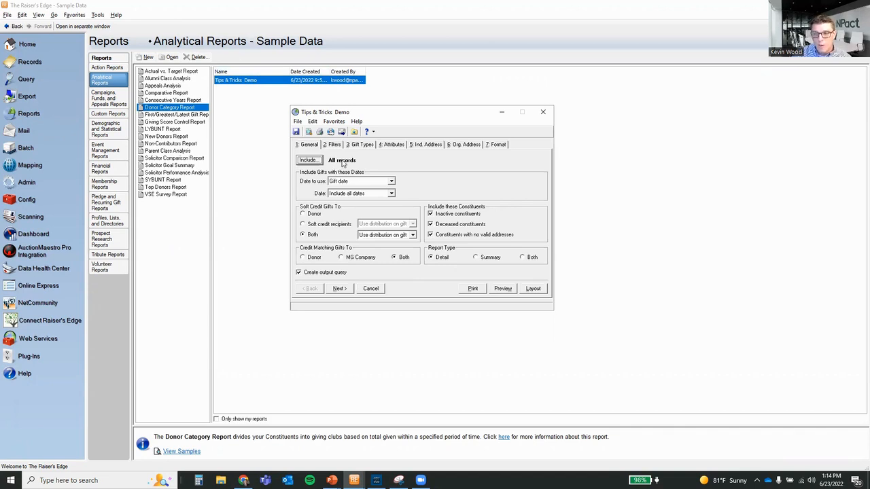
- Try This fiscal yr and a specific range as the report's gift dates, and return the setting to Include all dates
{"action": "left_click", "coordinate": [392, 193]}
{"action": "scroll", "coordinate": [393, 231], "scroll_direction": "down", "scroll_amount": 5}
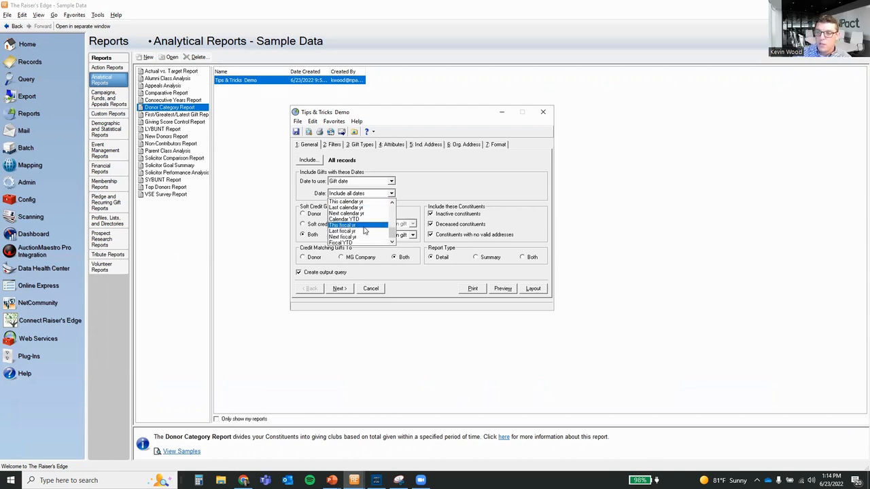
{"action": "left_click", "coordinate": [370, 224]}
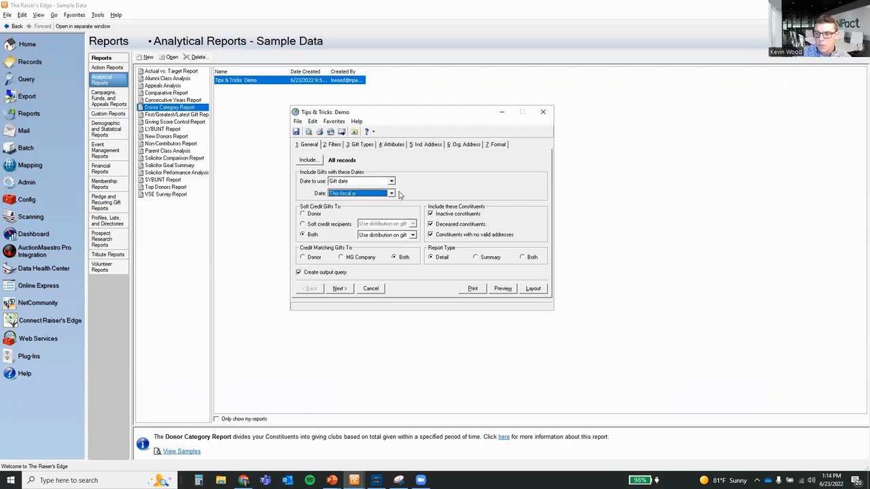
{"action": "left_click", "coordinate": [392, 194]}
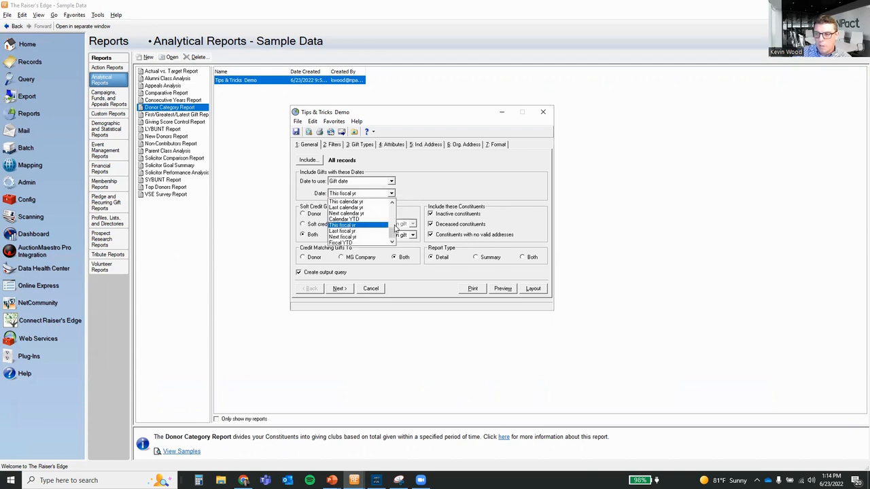
{"action": "scroll", "coordinate": [391, 218], "scroll_direction": "up", "scroll_amount": 5}
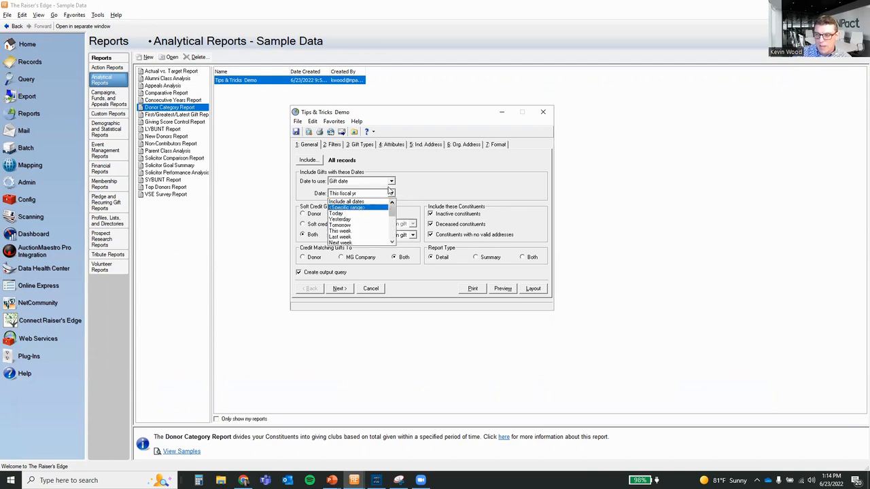
{"action": "left_click", "coordinate": [365, 206]}
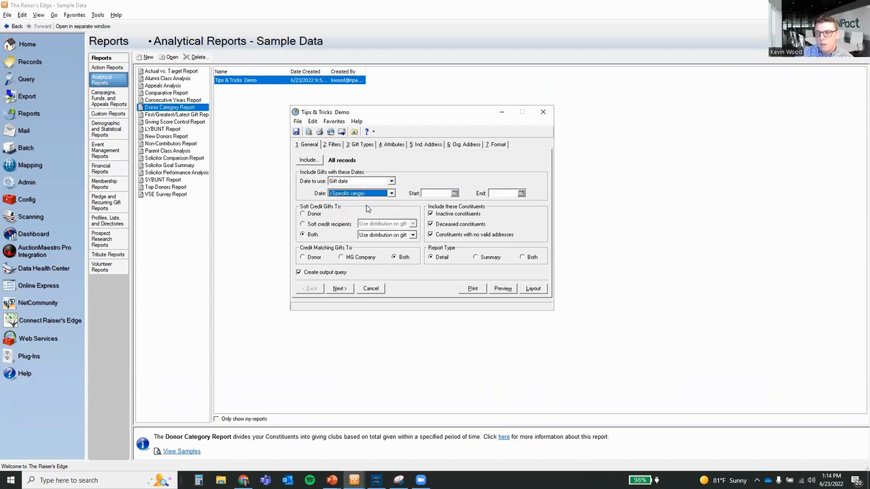
{"action": "left_click", "coordinate": [383, 194]}
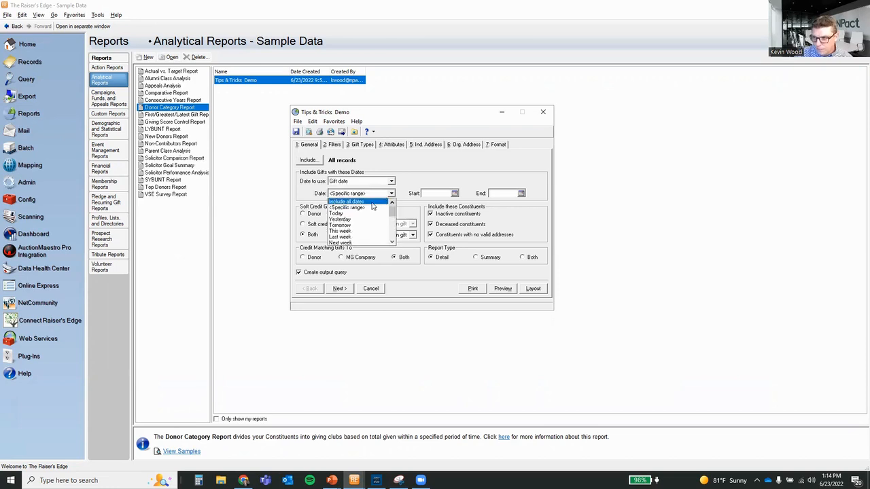
{"action": "left_click", "coordinate": [374, 203]}
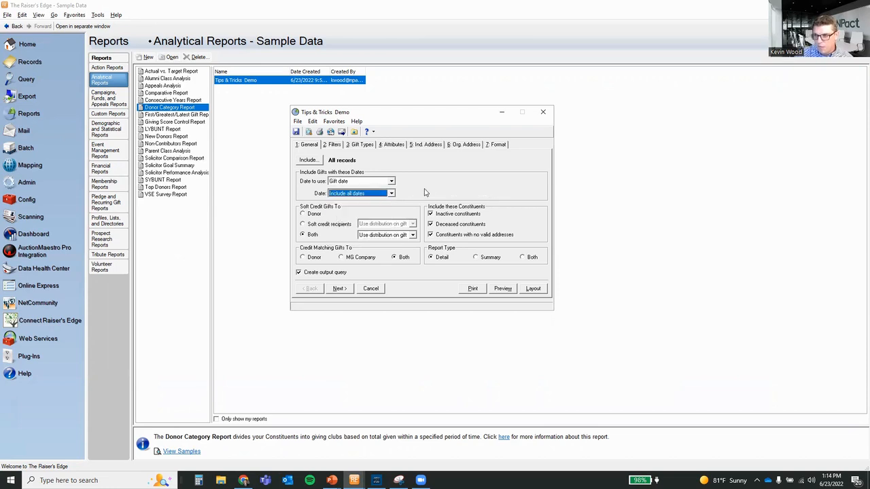
- Try the Donor and Soft credit recipients options for soft credits, and leave both soft credits and matching gifts credited to Both
{"action": "left_click", "coordinate": [316, 216]}
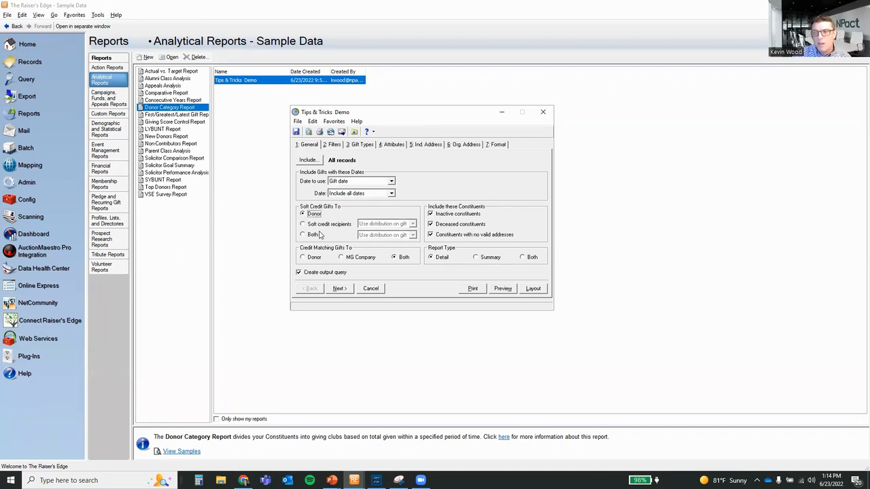
{"action": "left_click", "coordinate": [320, 227]}
{"action": "left_click", "coordinate": [314, 236]}
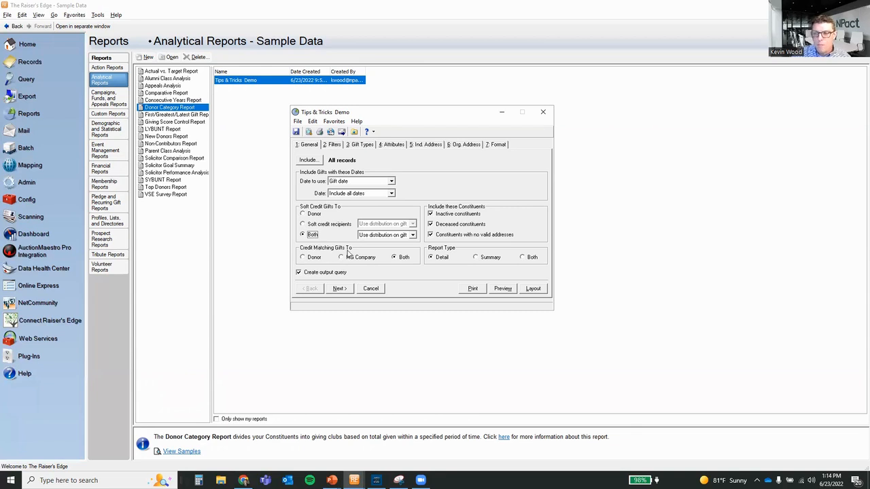
{"action": "left_click", "coordinate": [403, 257]}
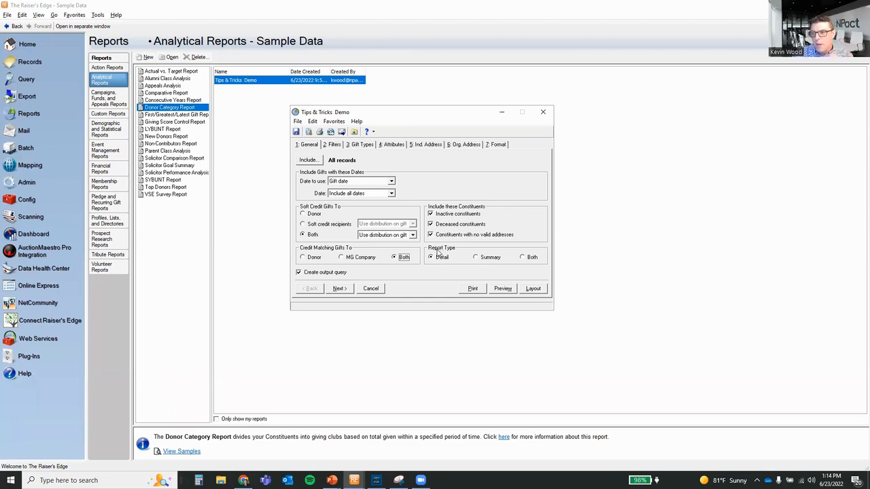
- Review the report's filters and examine the list of included gift types, including Pay-Cash, MG Pay-Cash and Pledge
{"action": "left_click", "coordinate": [334, 145]}
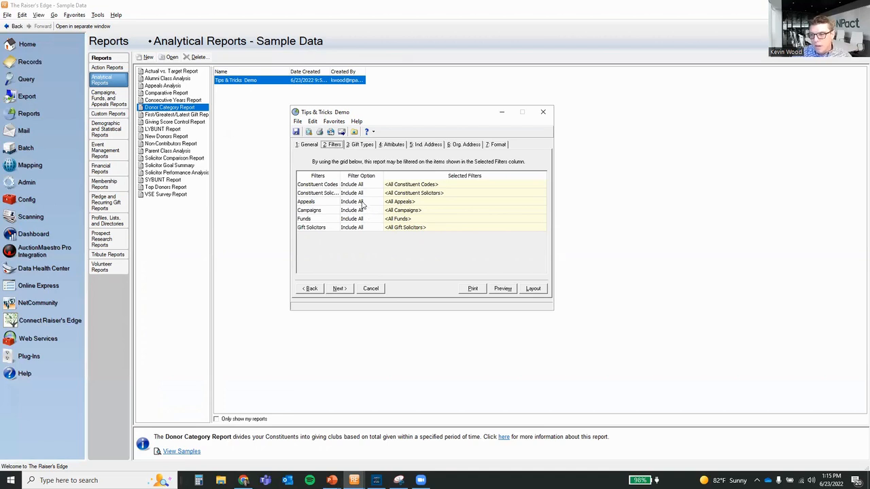
{"action": "left_click", "coordinate": [372, 145]}
{"action": "mouse_move", "coordinate": [543, 184]}
{"action": "left_mouse_down"}
{"action": "mouse_move", "coordinate": [542, 226]}
{"action": "mouse_move", "coordinate": [543, 175]}
{"action": "left_mouse_up"}
{"action": "left_click", "coordinate": [534, 166]}
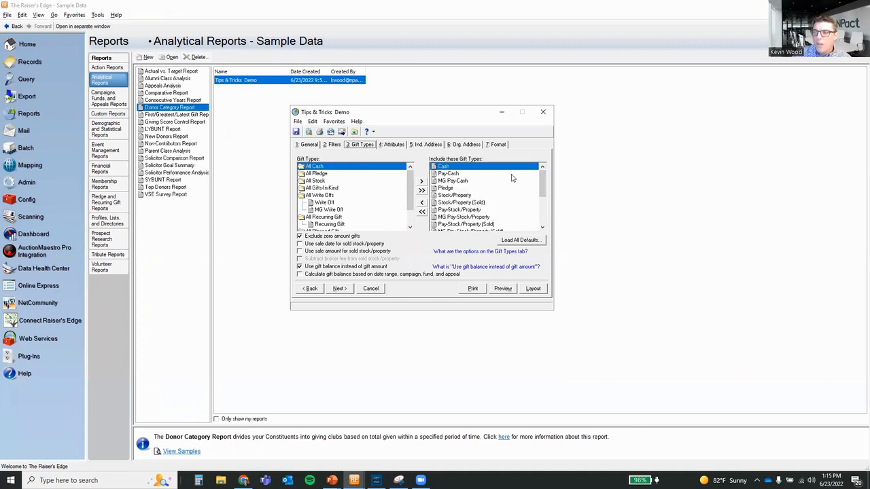
{"action": "mouse_move", "coordinate": [543, 185]}
{"action": "left_mouse_down"}
{"action": "mouse_move", "coordinate": [543, 225]}
{"action": "mouse_move", "coordinate": [541, 175]}
{"action": "left_mouse_up"}
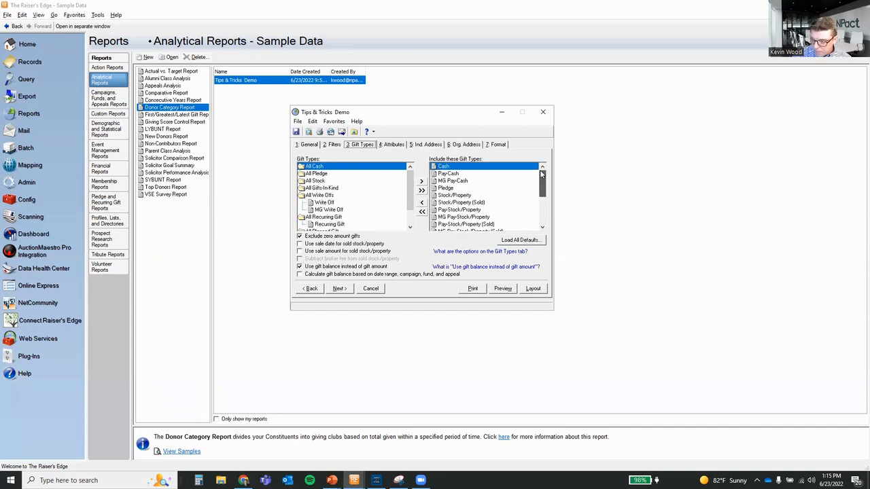
{"action": "left_click", "coordinate": [476, 176]}
{"action": "left_click", "coordinate": [477, 181]}
{"action": "scroll", "coordinate": [476, 187], "scroll_direction": "down", "scroll_amount": 2}
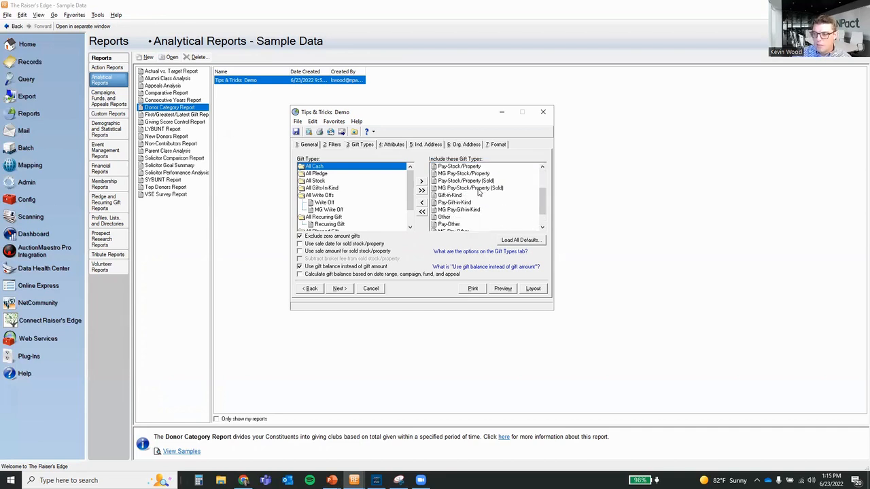
{"action": "scroll", "coordinate": [468, 197], "scroll_direction": "up", "scroll_amount": 2}
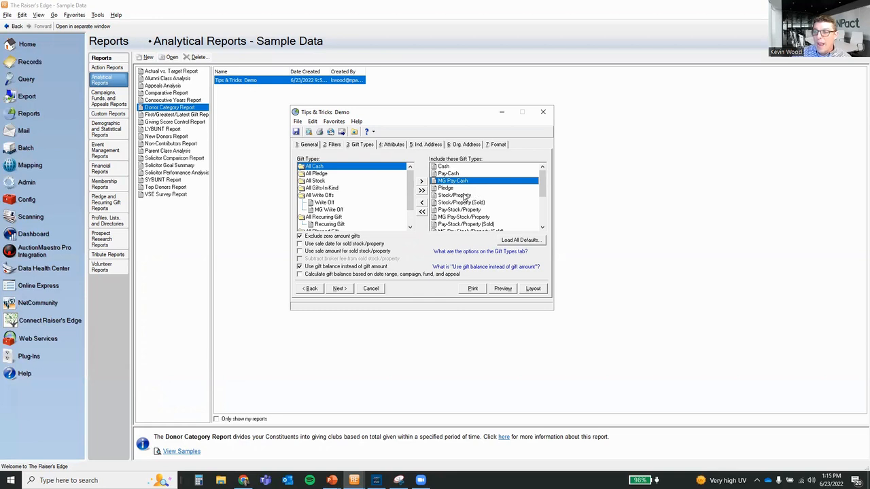
{"action": "left_click", "coordinate": [455, 188]}
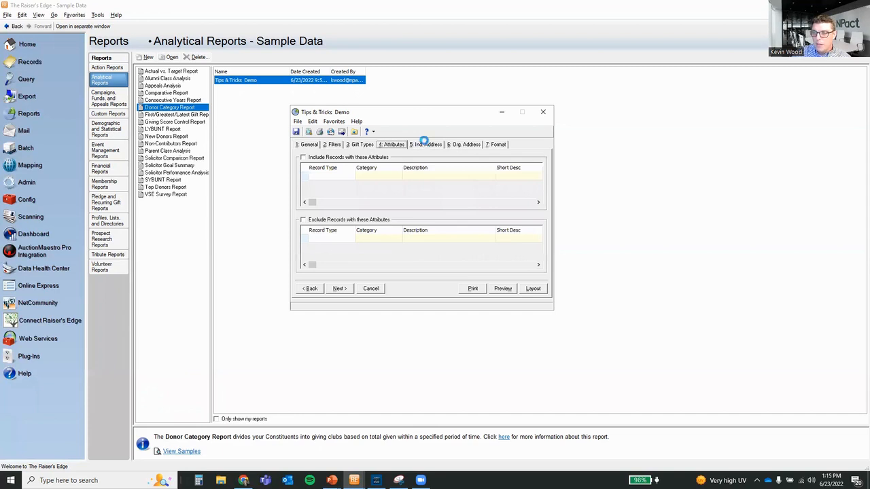
- Look over the report's individual address and attribute settings, and open its heading format options
{"action": "left_click", "coordinate": [428, 143]}
{"action": "left_click", "coordinate": [385, 146]}
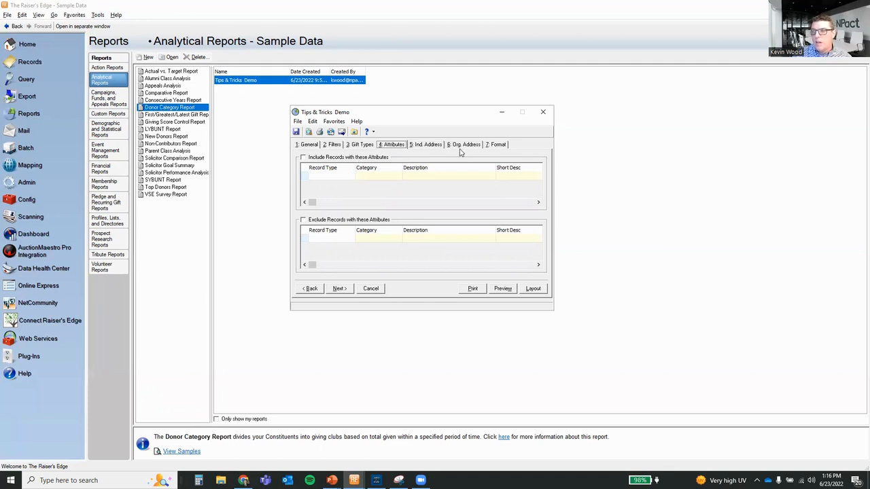
{"action": "left_click", "coordinate": [497, 145]}
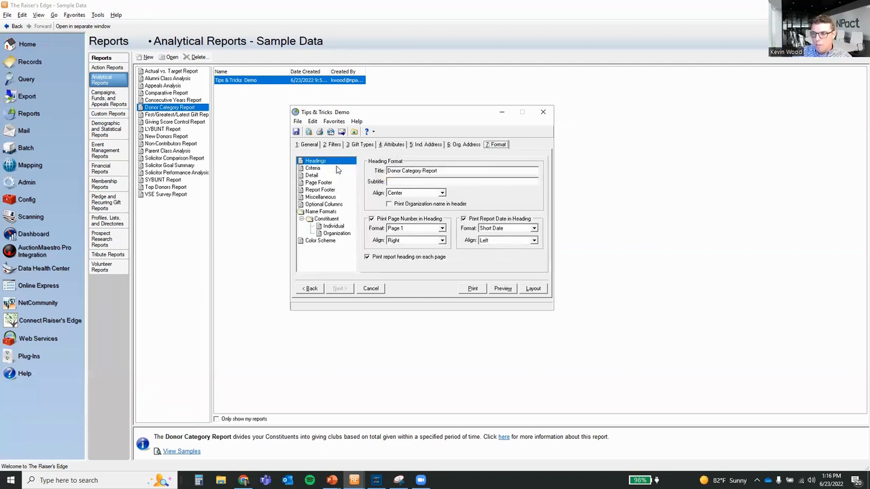
- Set the report's detail format to use Donor Categories - Table 3, leaving Use Selected Categories Only off
{"action": "left_click", "coordinate": [333, 168]}
{"action": "left_click", "coordinate": [334, 174]}
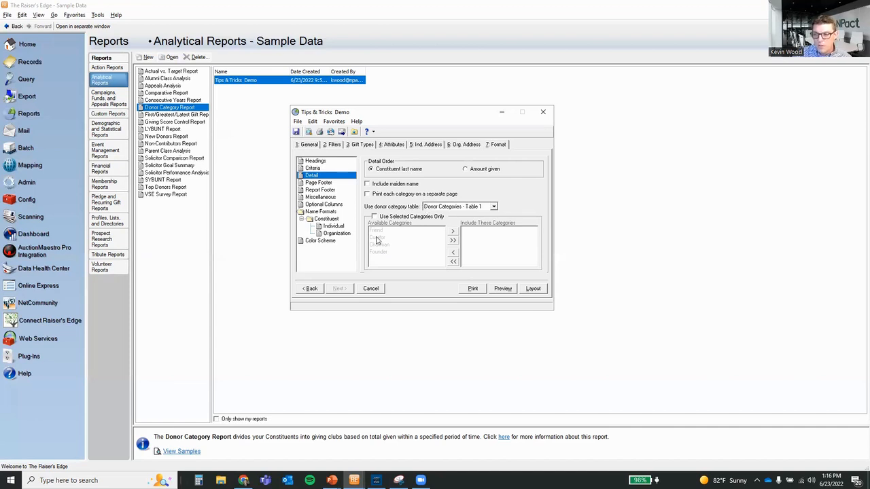
{"action": "left_click", "coordinate": [436, 207]}
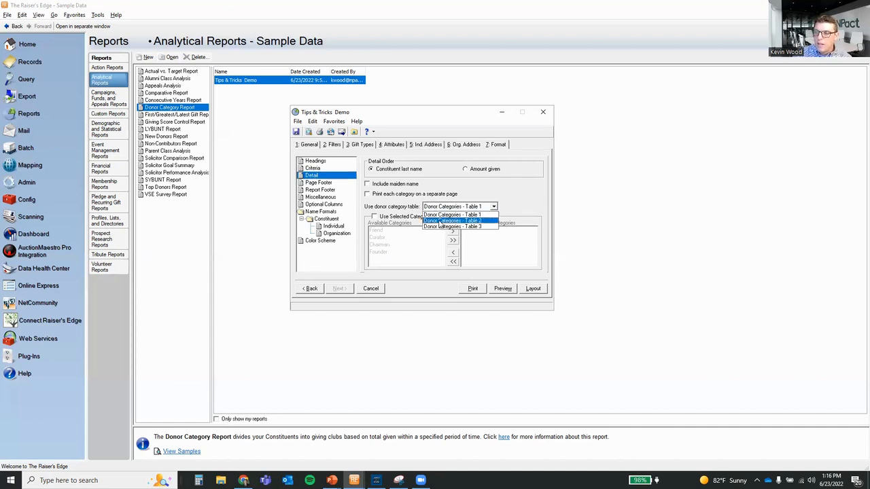
{"action": "left_click", "coordinate": [440, 220]}
{"action": "left_click", "coordinate": [444, 207]}
{"action": "left_click", "coordinate": [442, 227]}
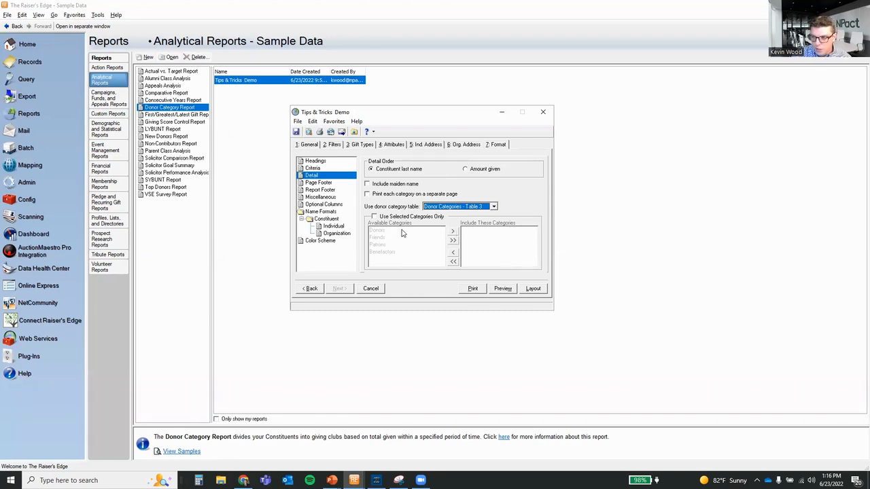
{"action": "left_click", "coordinate": [403, 217]}
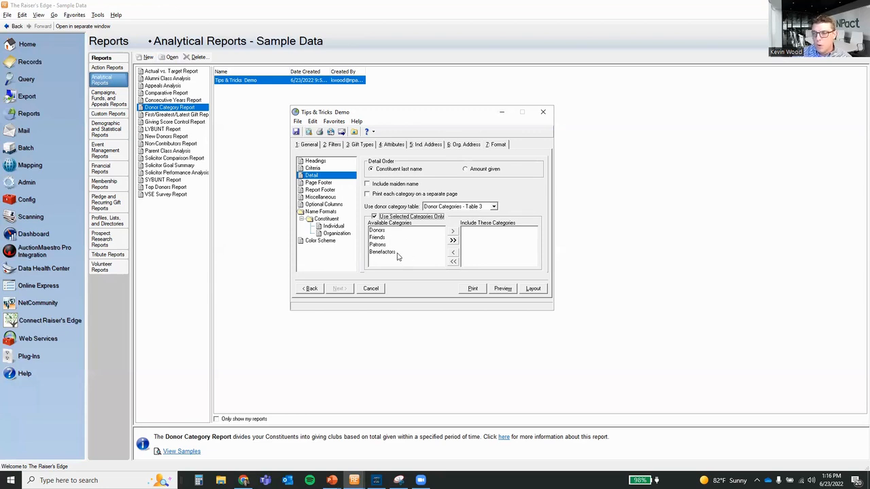
{"action": "left_click", "coordinate": [400, 218]}
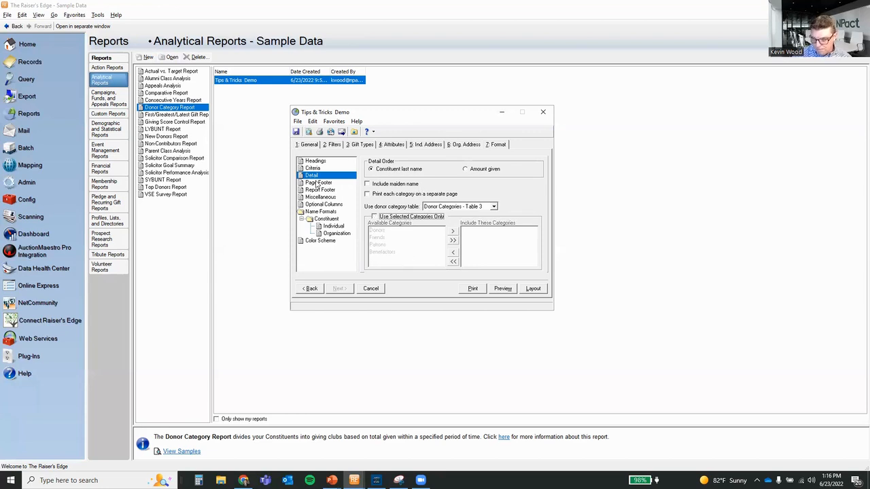
- Set individual constituent names to come from the individual's Primary Addressee, otherwise using <Full Name>
{"action": "left_click", "coordinate": [341, 226]}
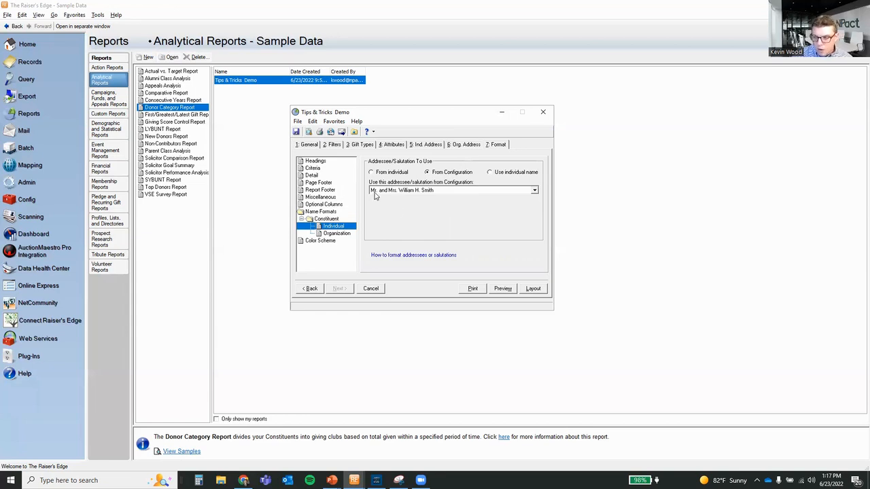
{"action": "left_click", "coordinate": [425, 193]}
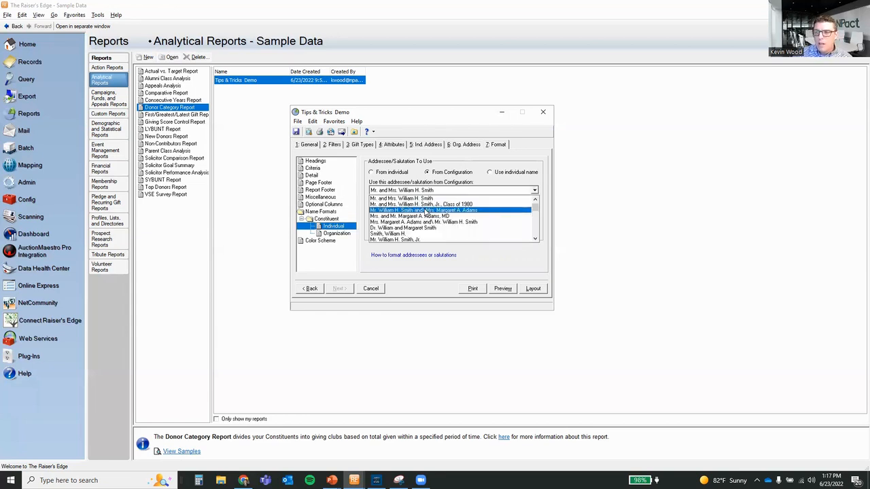
{"action": "scroll", "coordinate": [408, 220], "scroll_direction": "up", "scroll_amount": 2}
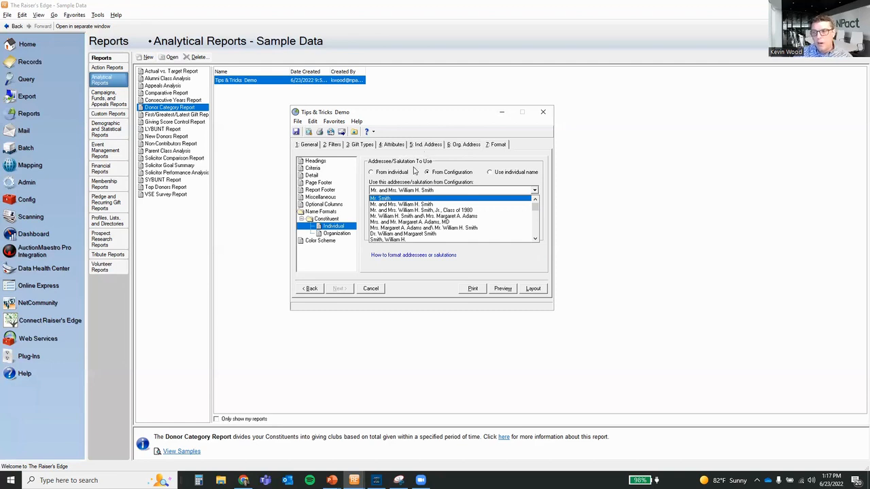
{"action": "left_click", "coordinate": [409, 173]}
{"action": "left_click", "coordinate": [374, 173]}
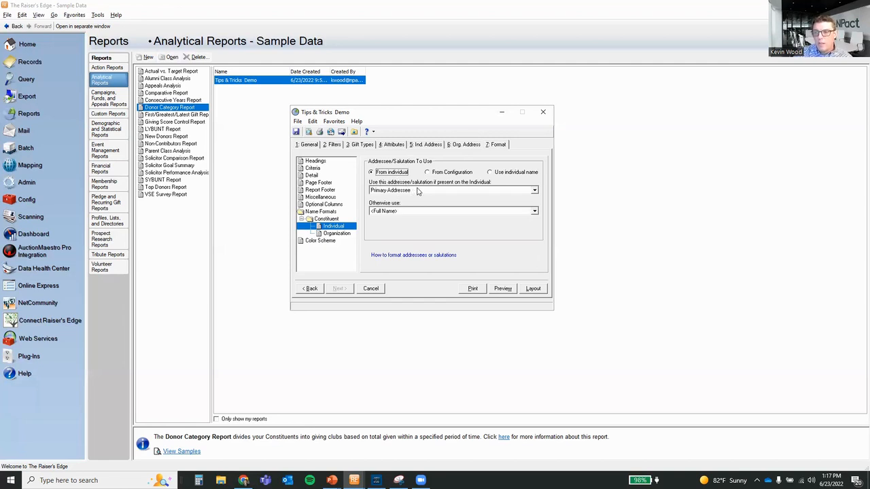
{"action": "left_click", "coordinate": [535, 211]}
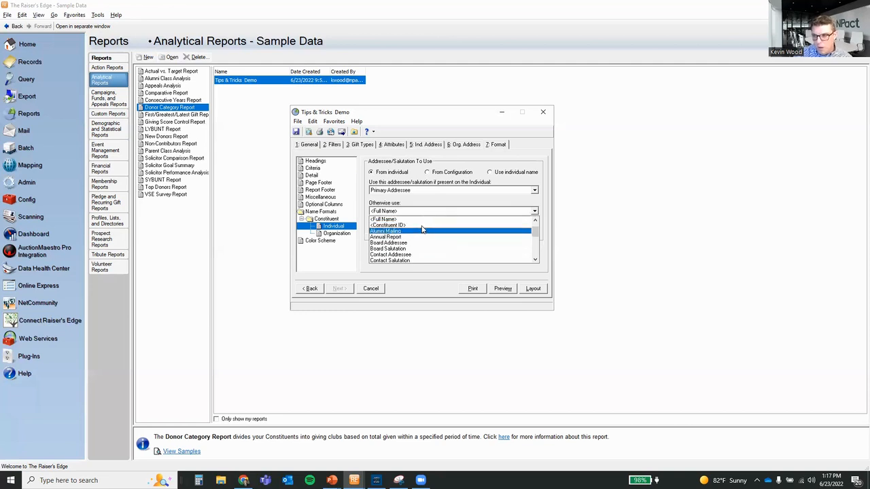
{"action": "left_click", "coordinate": [411, 218]}
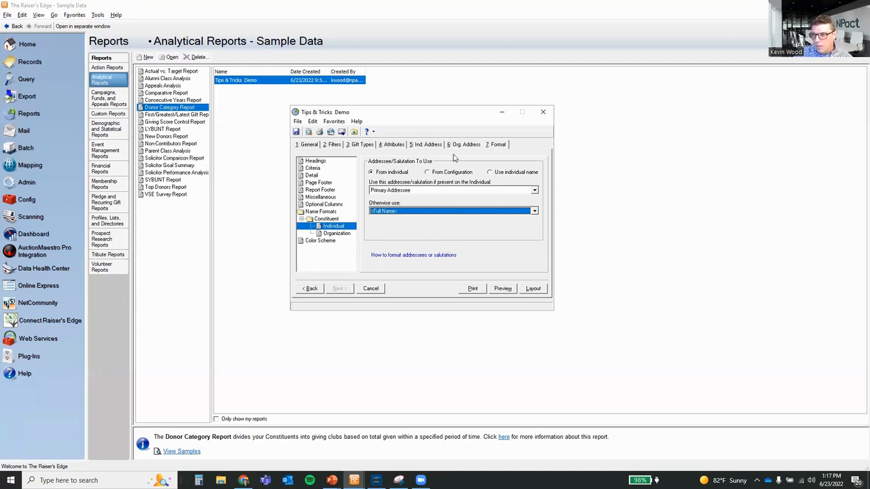
- Preview the Donor Category Report, saving its static output query as Tips & Tricks Demo, and close the preview
{"action": "left_click", "coordinate": [311, 146]}
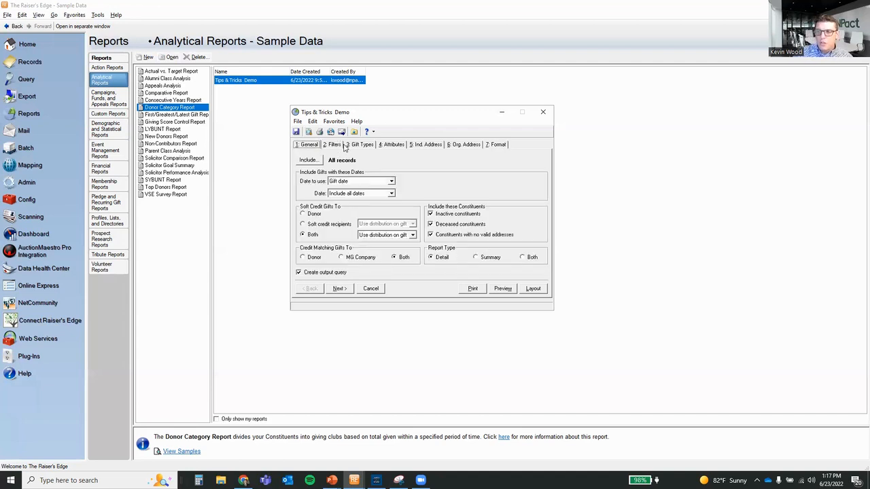
{"action": "left_click", "coordinate": [496, 289]}
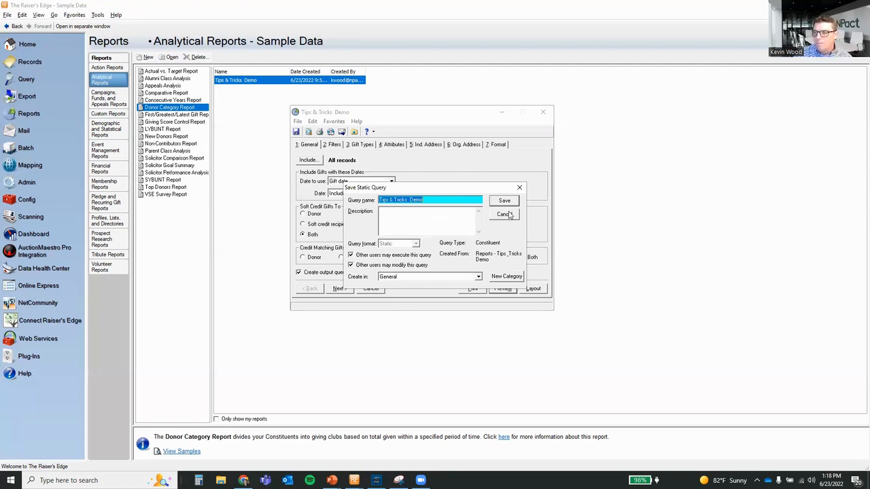
{"action": "left_click_drag", "start_coordinate": [405, 190], "coordinate": [461, 144]}
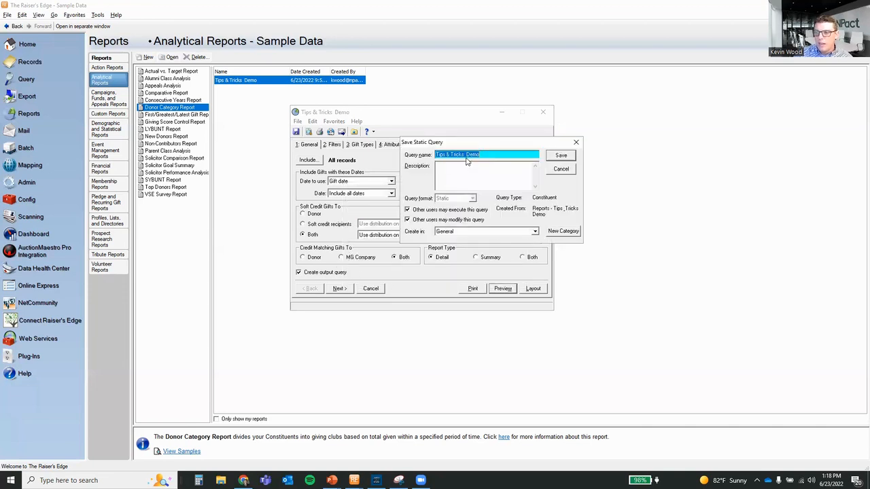
{"action": "left_click_drag", "start_coordinate": [479, 144], "coordinate": [389, 216]}
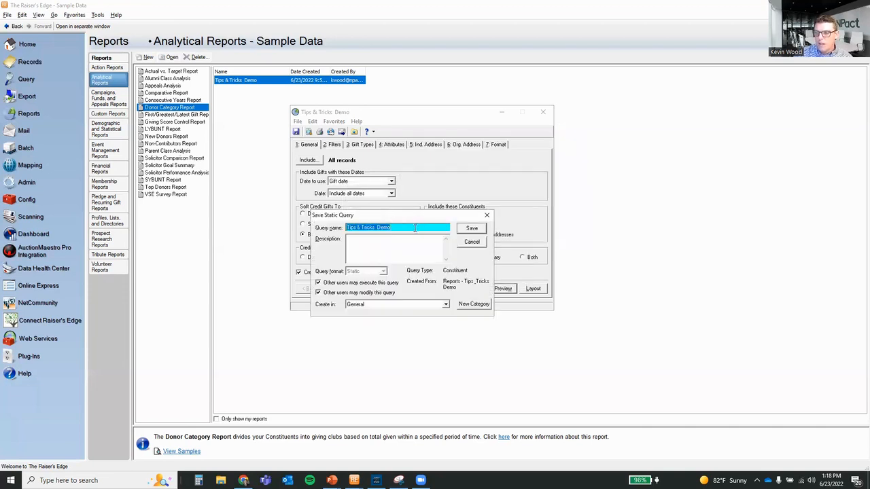
{"action": "left_click", "coordinate": [468, 229]}
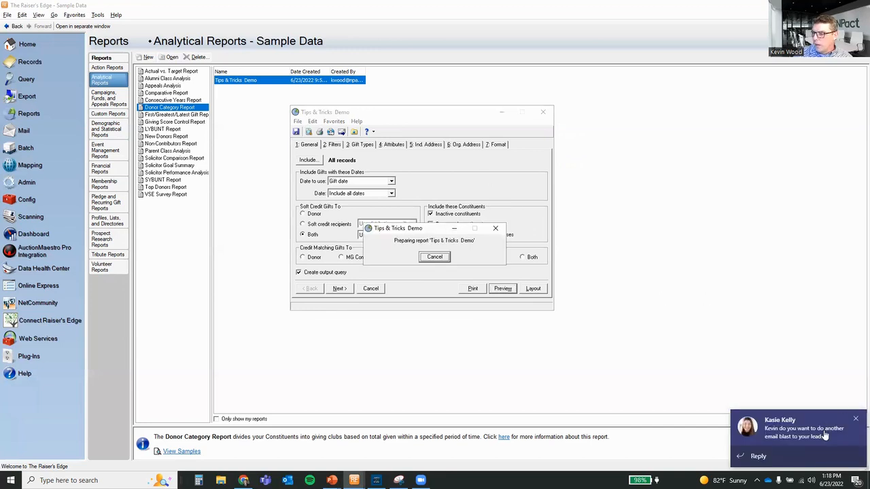
{"action": "left_click", "coordinate": [853, 420]}
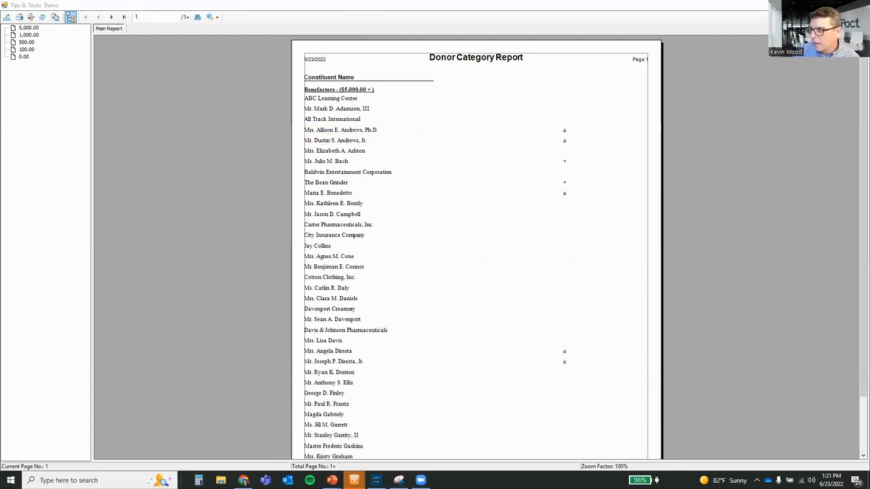
{"action": "left_click", "coordinate": [859, 5]}
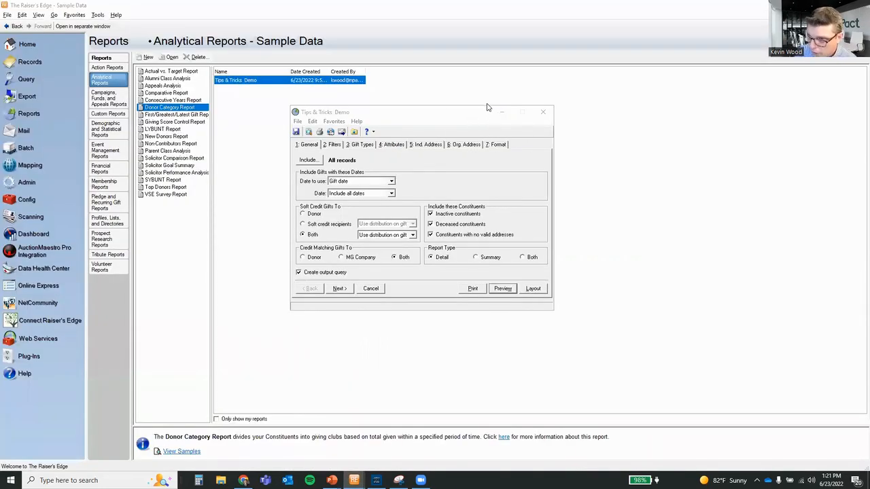
- In the Honor Roll Tips & Tricks export, include the Tips & Tricks Demo query created on 6/23/2022, exporting only constituents marked 'Head of Household'
{"action": "left_click", "coordinate": [31, 100]}
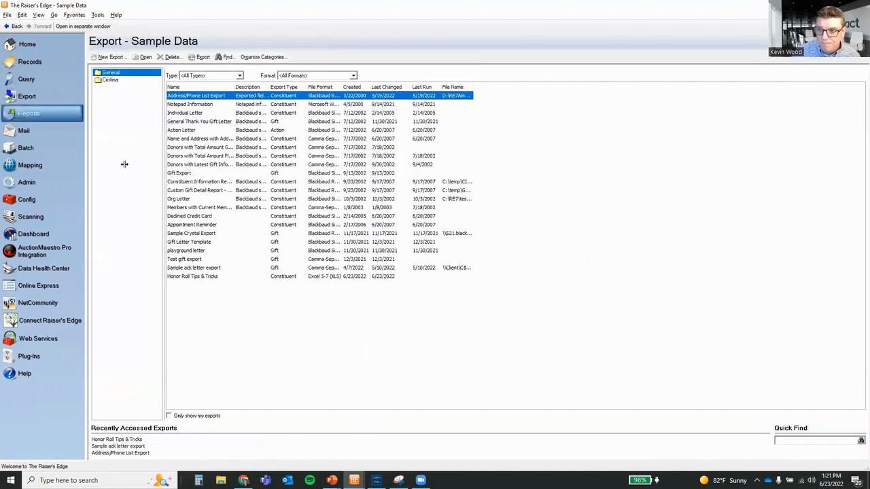
{"action": "left_click", "coordinate": [119, 439]}
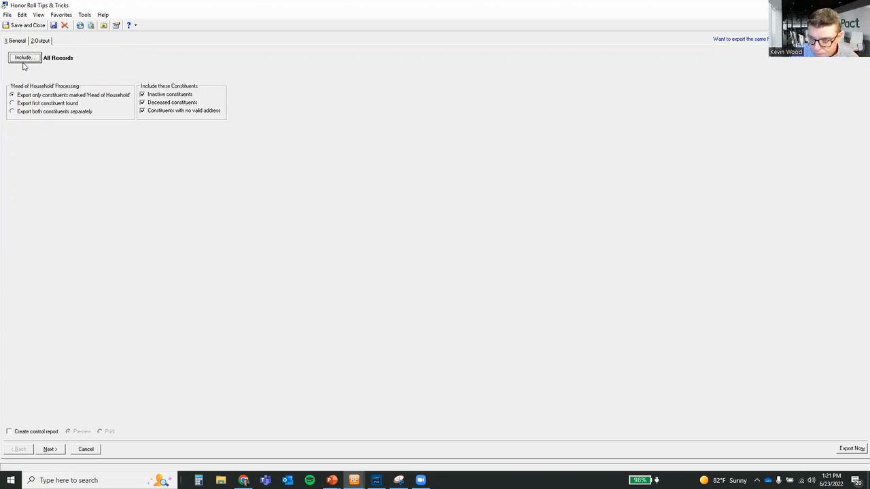
{"action": "left_click", "coordinate": [25, 59]}
{"action": "left_click", "coordinate": [36, 84]}
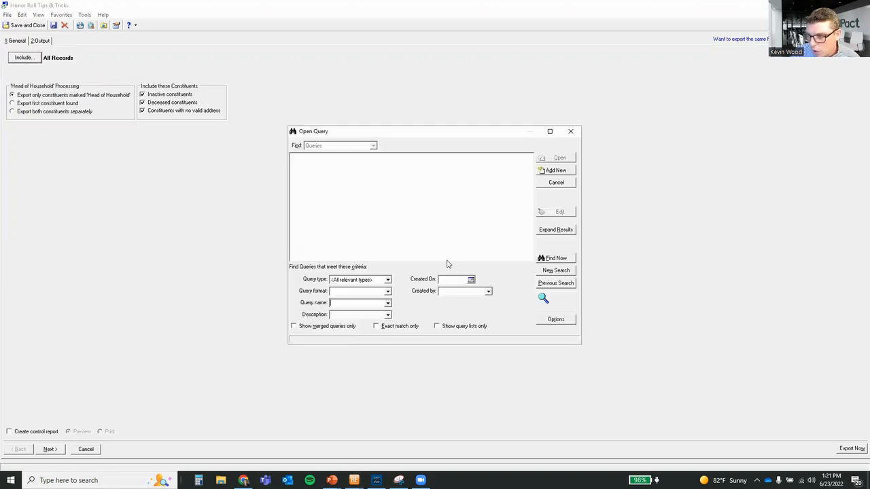
{"action": "left_click", "coordinate": [445, 280]}
{"action": "key", "text": "F3"}
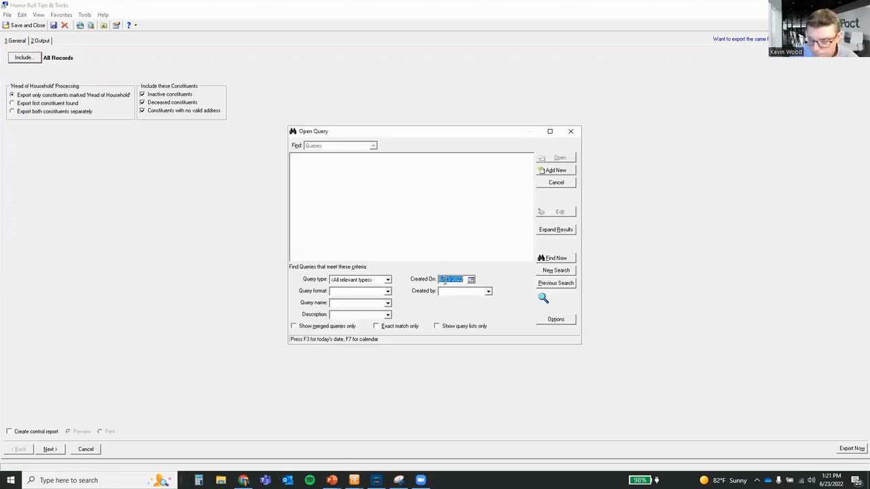
{"action": "key", "text": "Return"}
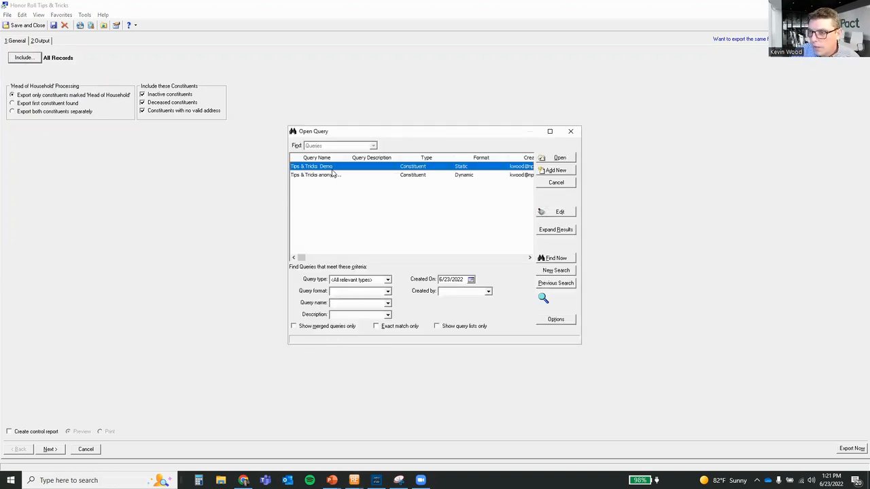
{"action": "double_click", "coordinate": [332, 167]}
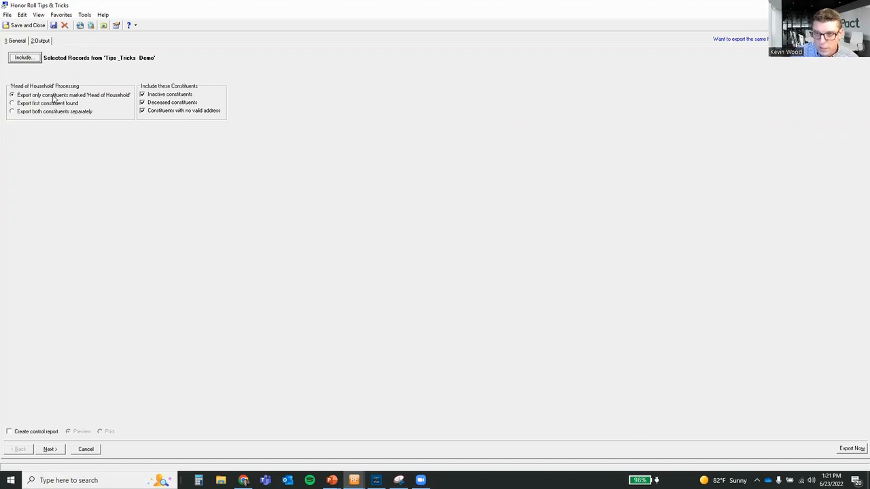
{"action": "left_click", "coordinate": [59, 97]}
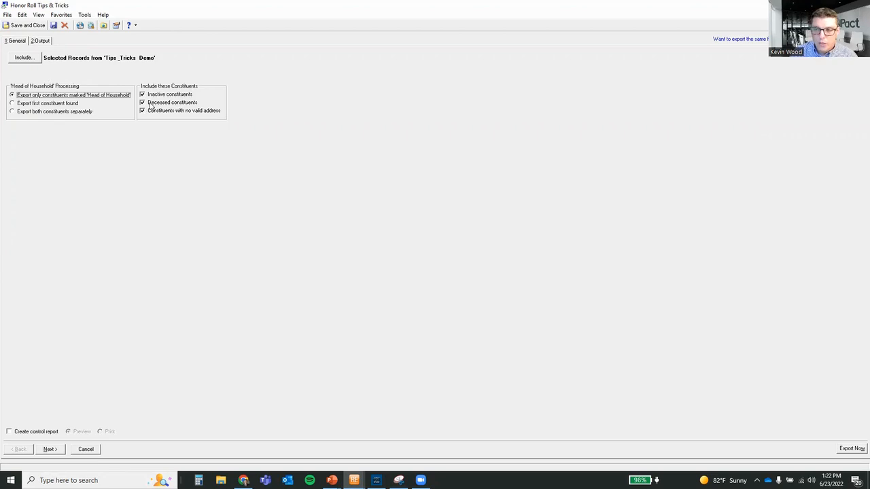
- Add the constituent Deceased? field to the export output and place it directly after Suffix 1
{"action": "left_click", "coordinate": [48, 43]}
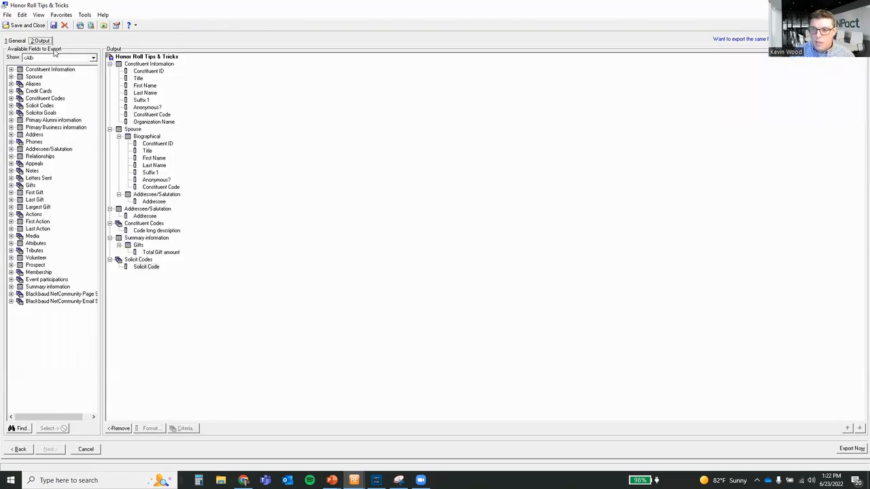
{"action": "left_click", "coordinate": [10, 69]}
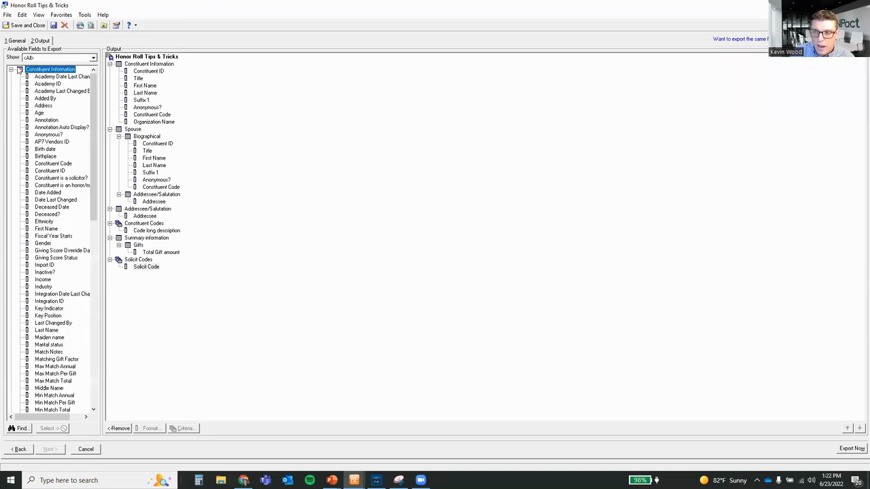
{"action": "double_click", "coordinate": [49, 214]}
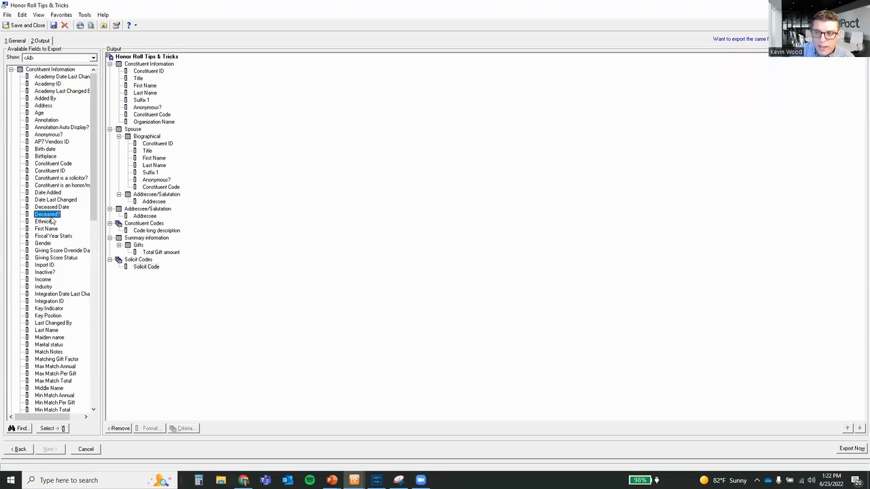
{"action": "left_click", "coordinate": [847, 428]}
{"action": "left_click", "coordinate": [847, 428]}
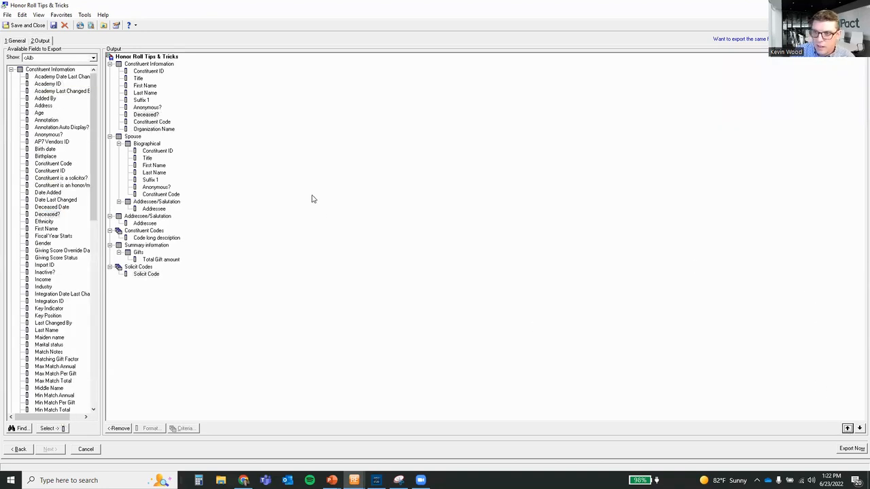
{"action": "left_click", "coordinate": [847, 428]}
{"action": "left_click", "coordinate": [847, 428]}
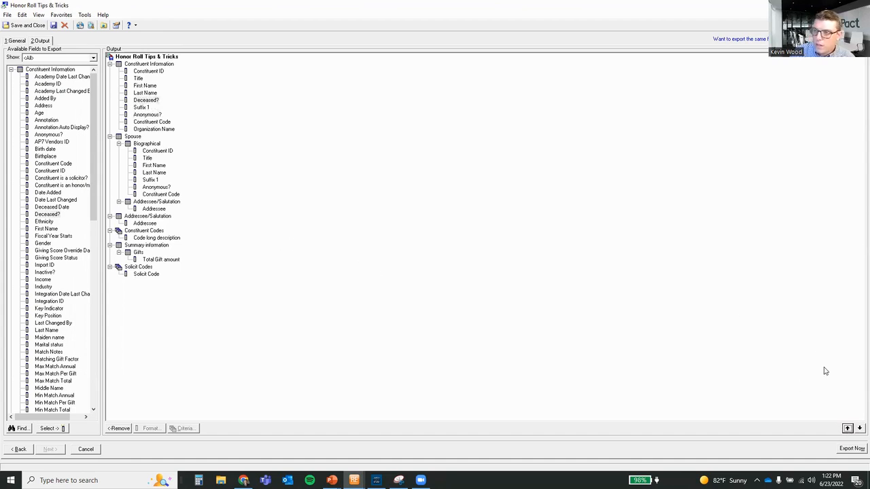
{"action": "left_click", "coordinate": [859, 428]}
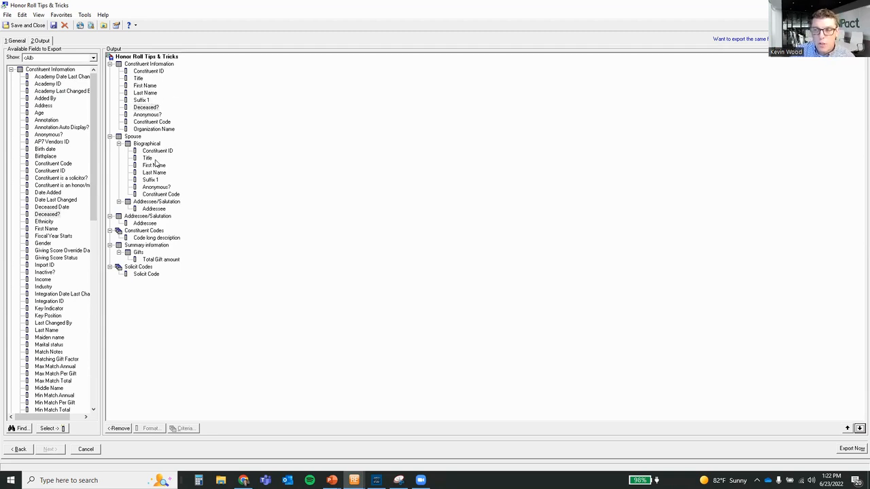
- Review the Addressee, Deceased? and Anonymous? fields in the export output and the matching Anonymous? field among the available fields
{"action": "left_click", "coordinate": [147, 223]}
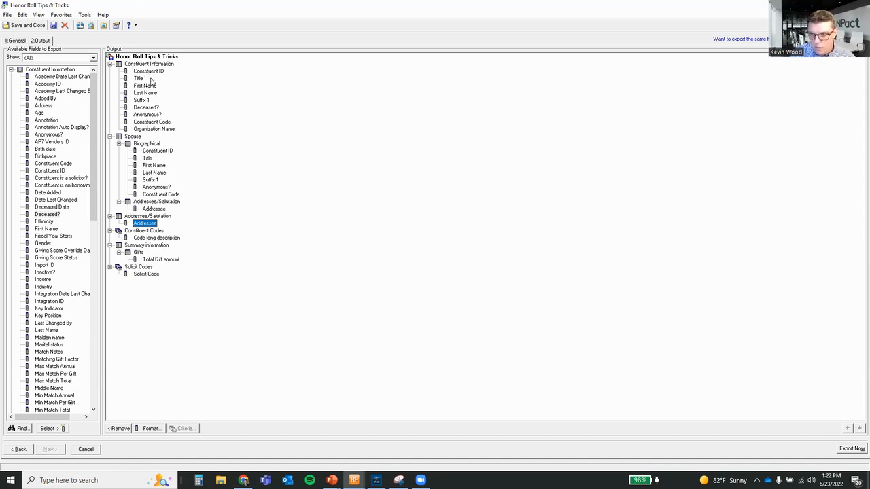
{"action": "left_click", "coordinate": [160, 108]}
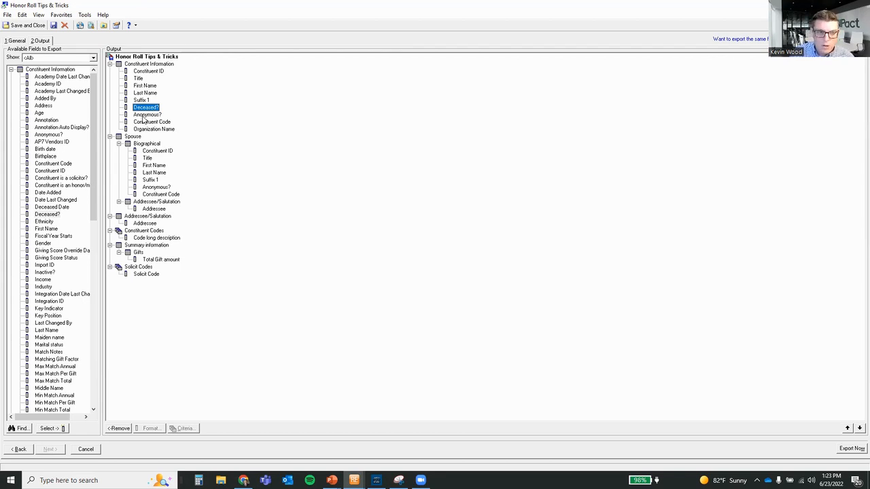
{"action": "left_click", "coordinate": [144, 115]}
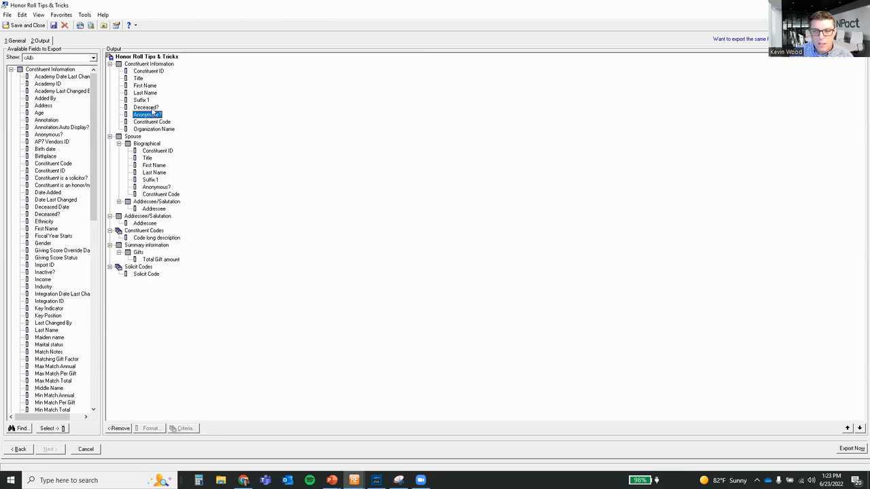
{"action": "left_click", "coordinate": [61, 134]}
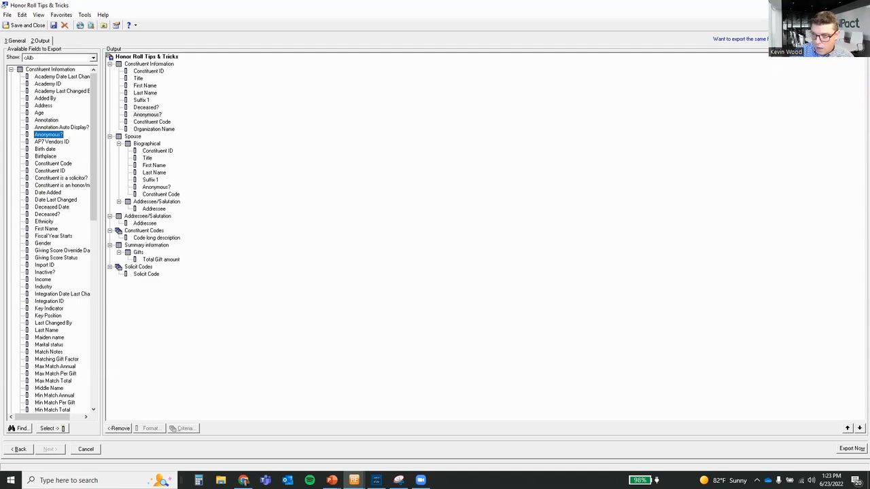
- Close the Honor Roll Tips & Tricks export, saving its changes
{"action": "left_click", "coordinate": [860, 5]}
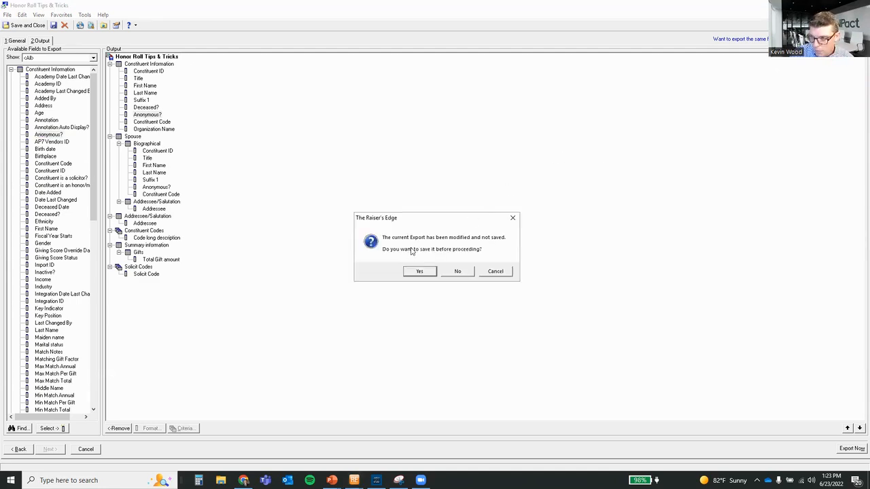
{"action": "left_click", "coordinate": [420, 273]}
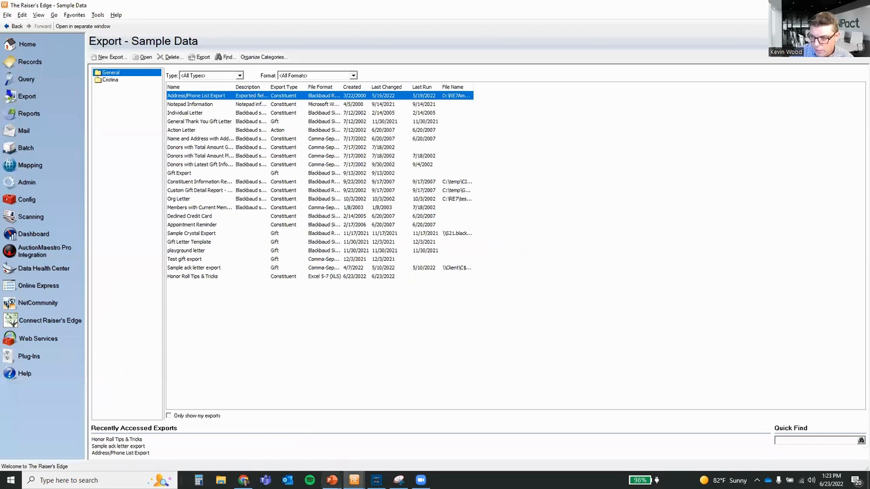
- Switch to the running PowerPoint slide show and advance to the Tips & Tricks slide
{"action": "mouse_move", "coordinate": [331, 480]}
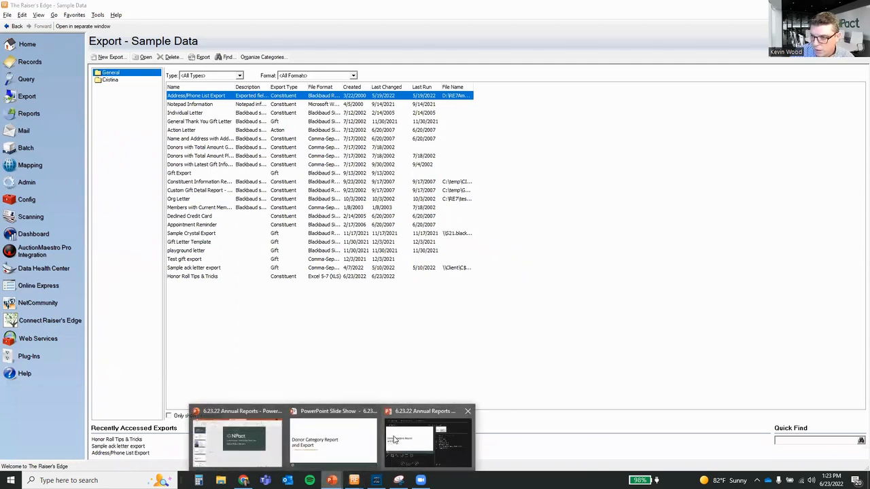
{"action": "left_click", "coordinate": [333, 441]}
{"action": "key", "text": "Right"}
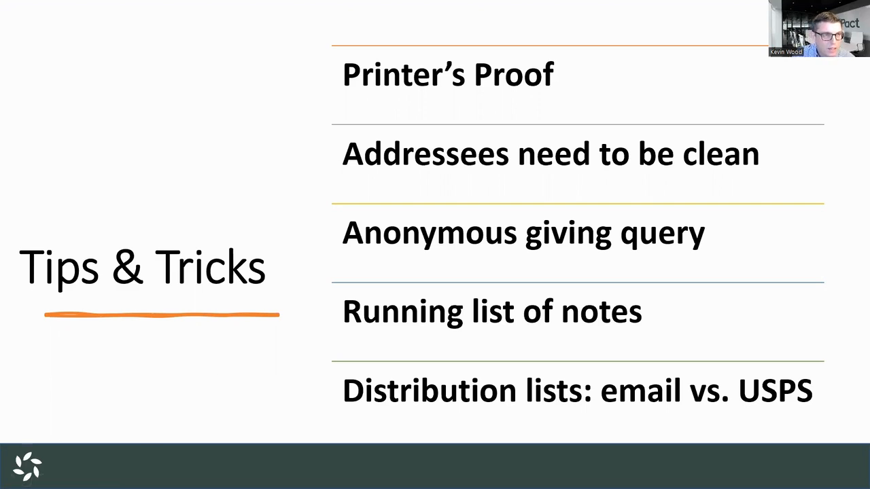
- Switch to the browser, page back through the 2022 Printer's Proof to the alumni lists on pages 8-9, and return to the slide show
{"action": "key", "text": "alt+Tab"}
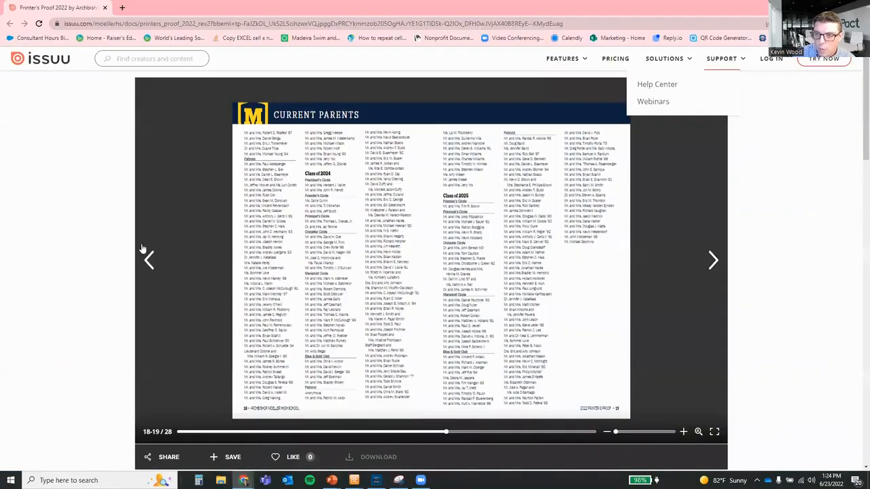
{"action": "left_click", "coordinate": [156, 261]}
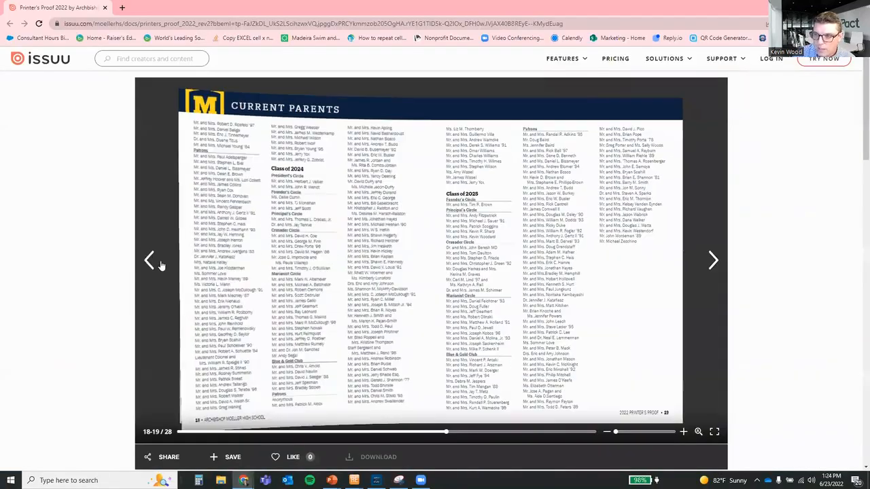
{"action": "left_click", "coordinate": [159, 262]}
{"action": "left_click", "coordinate": [161, 264]}
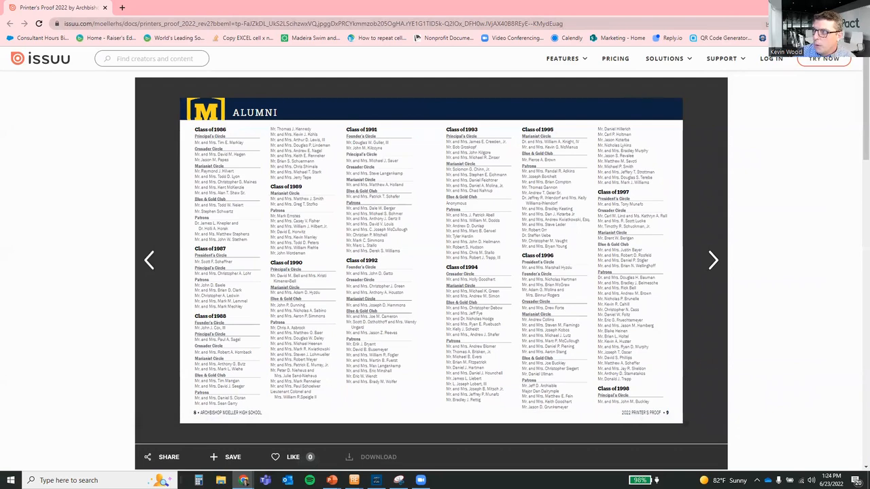
{"action": "key", "text": "alt+Tab"}
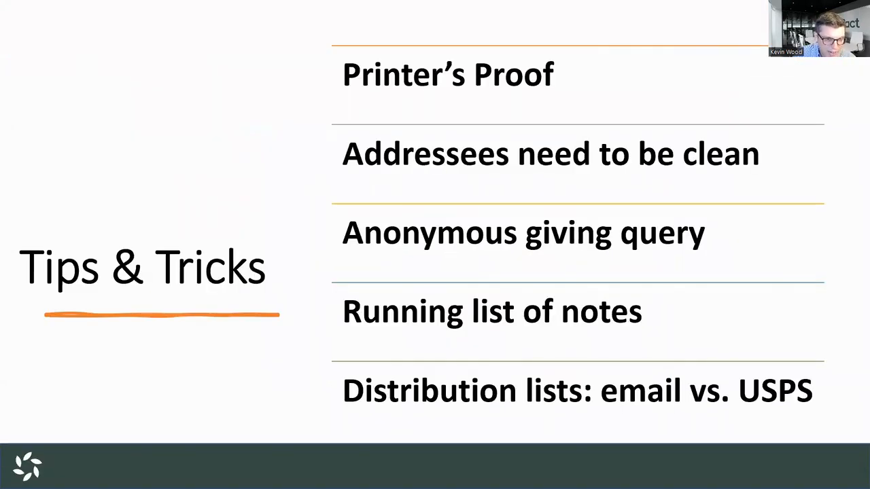
- Switch to Snipping Tool, read the captured '14 Days Left!' email about the Printer's Proof, and return to the slide show
{"action": "key", "text": "alt+Tab"}
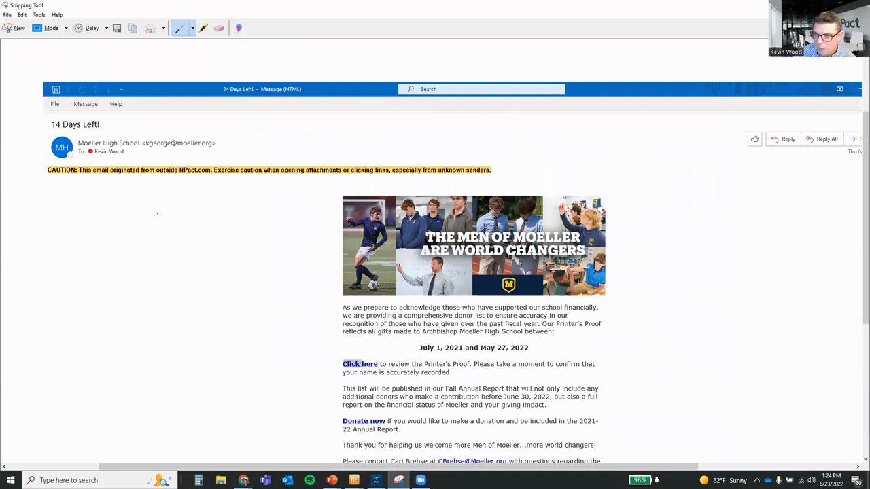
{"action": "scroll", "coordinate": [347, 220], "scroll_direction": "down", "scroll_amount": 1}
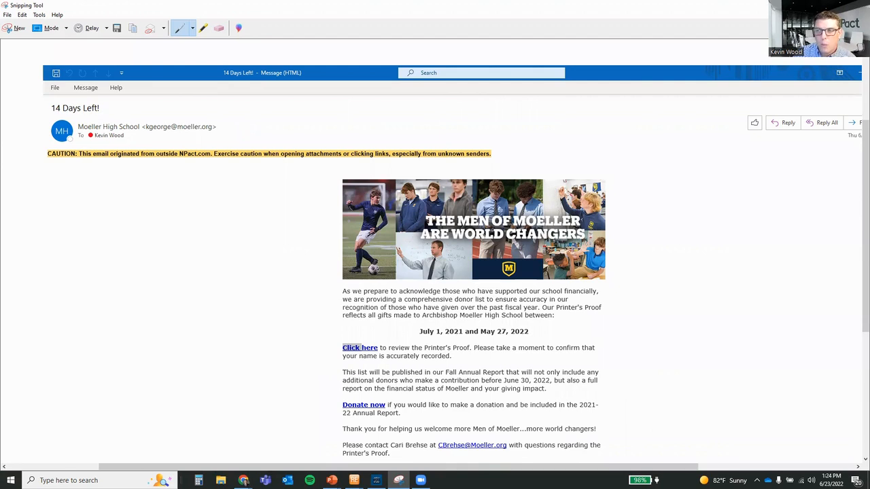
{"action": "scroll", "coordinate": [456, 261], "scroll_direction": "down", "scroll_amount": 1}
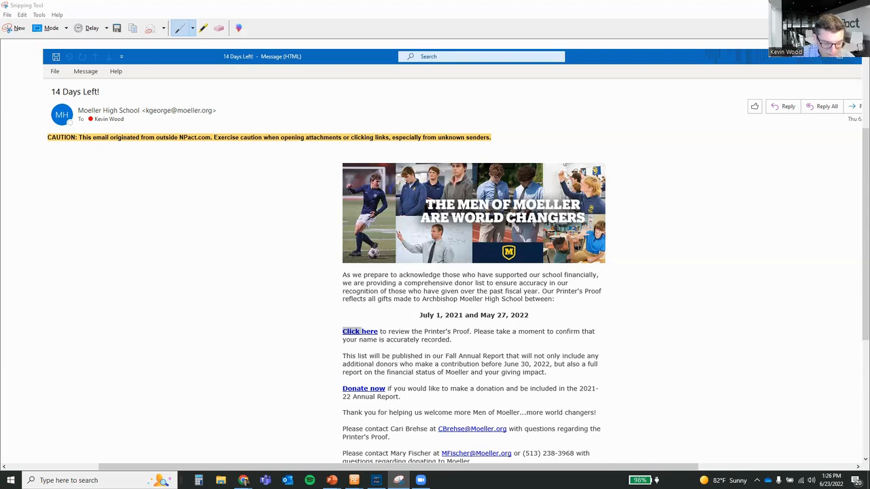
{"action": "key", "text": "alt+Tab"}
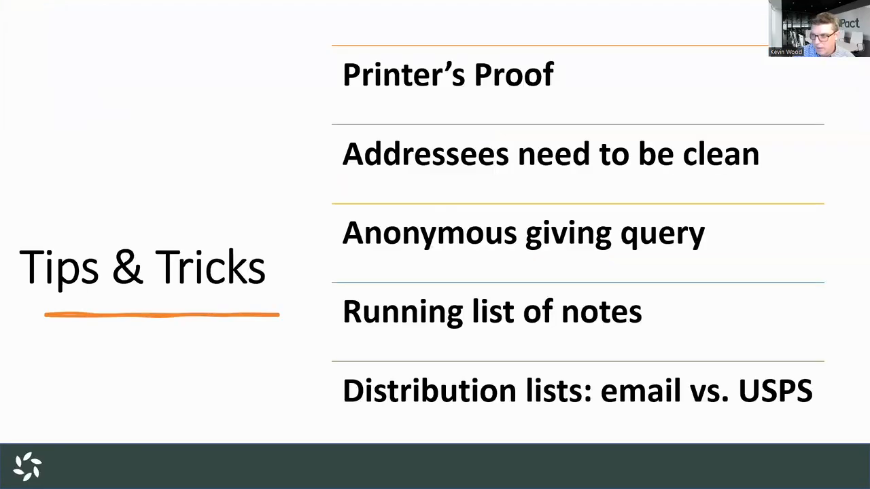
{"action": "left_click", "coordinate": [771, 248]}
{"action": "key", "text": "Left"}
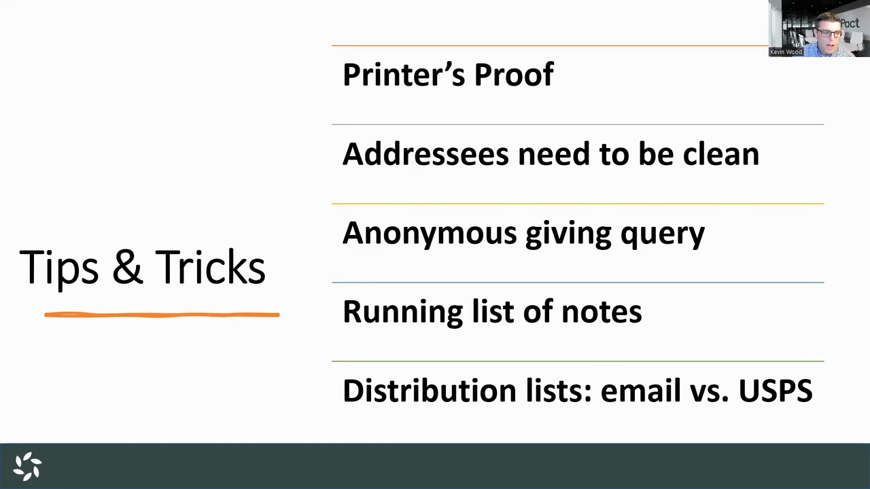
- Switch to The Raiser's Edge, review the filters of the Tips & Tricks anonymous donor query, and return to the slide show
{"action": "key", "text": "alt+Tab"}
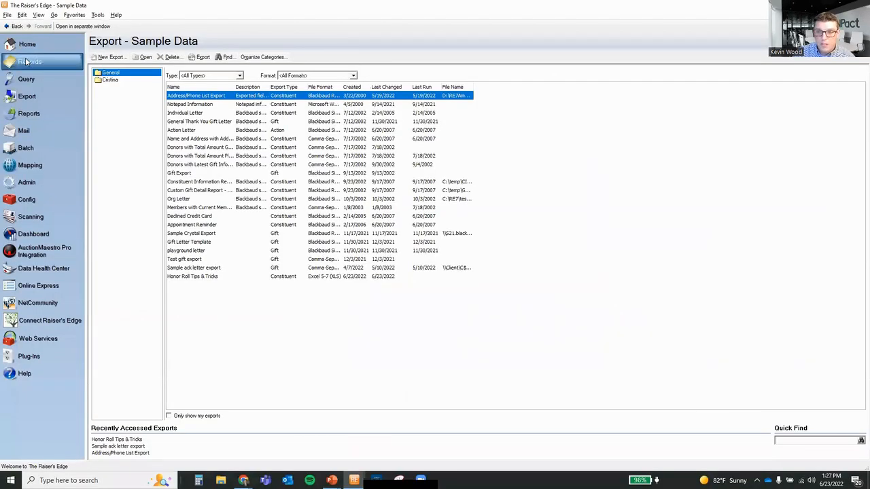
{"action": "left_click", "coordinate": [26, 80]}
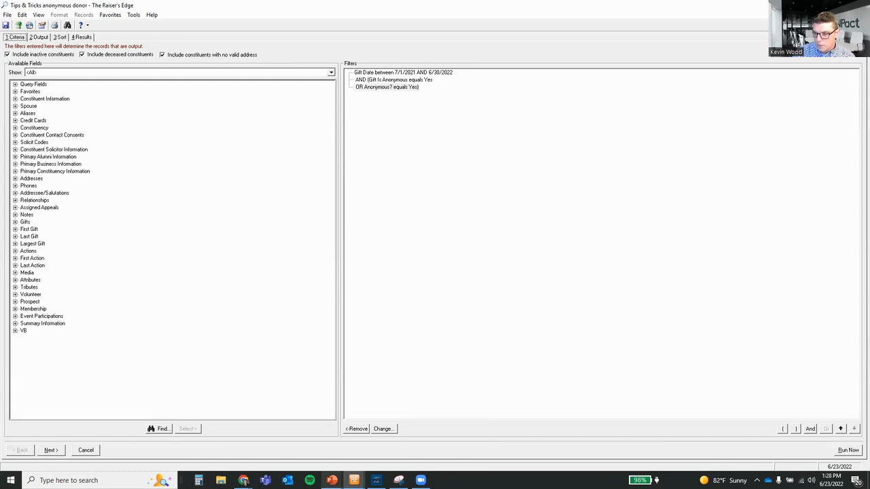
{"action": "left_click", "coordinate": [331, 480]}
{"action": "left_click", "coordinate": [357, 439]}
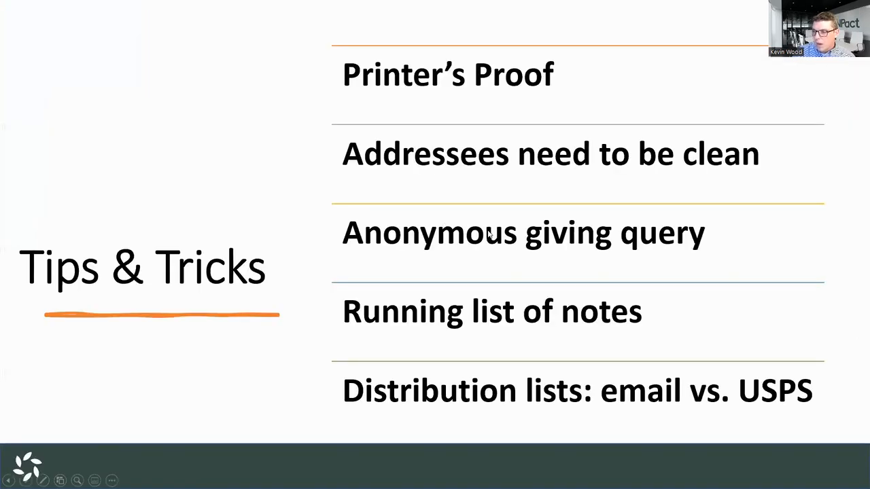